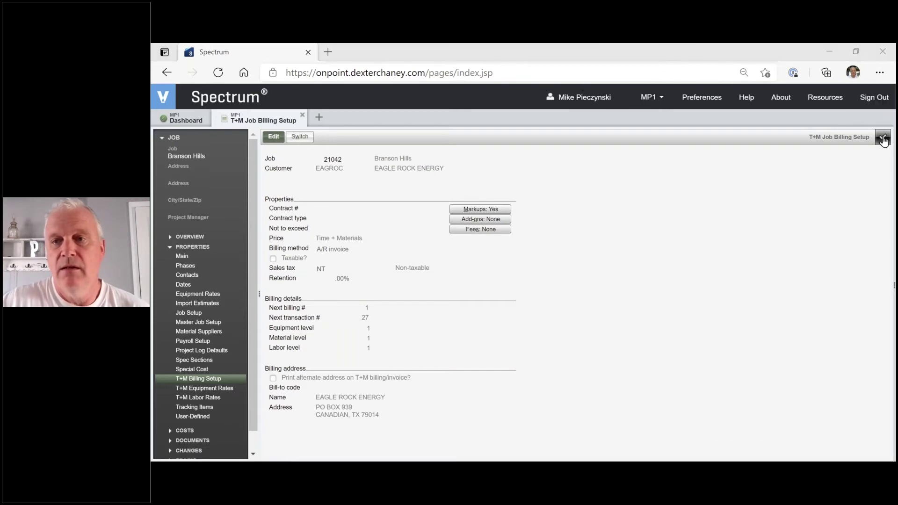
Close T+M Job Billing Setup and bring up the Processing slide in the PowerPoint slide show.
{"action": "left_click", "coordinate": [883, 137]}
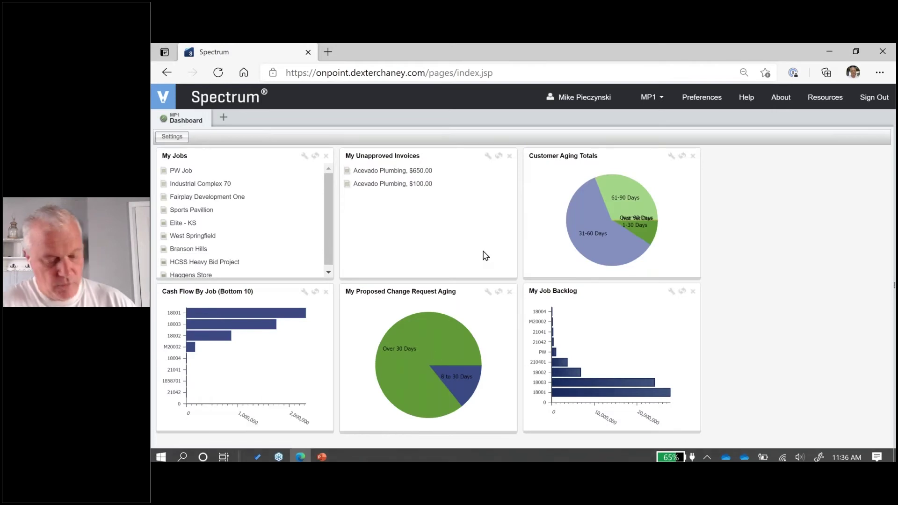
{"action": "key", "text": "alt+Tab"}
{"action": "key", "text": "alt+Tab"}
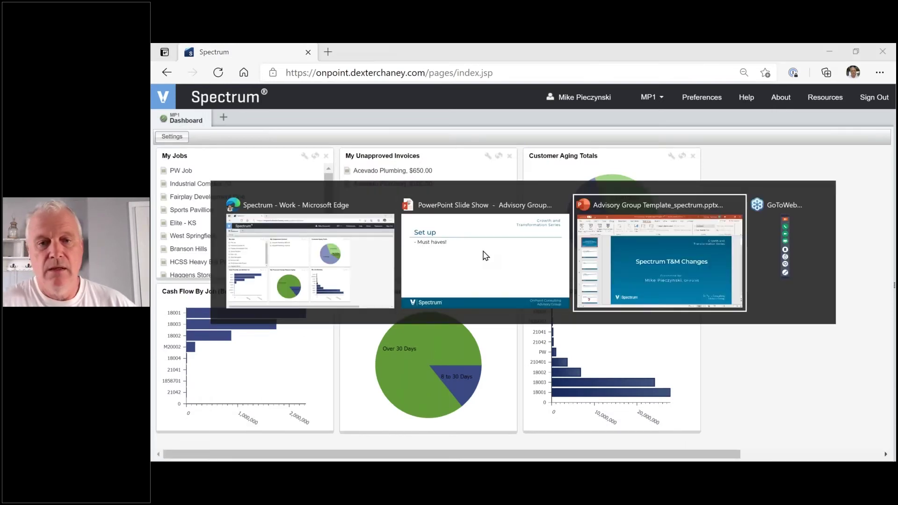
{"action": "left_click", "coordinate": [486, 255]}
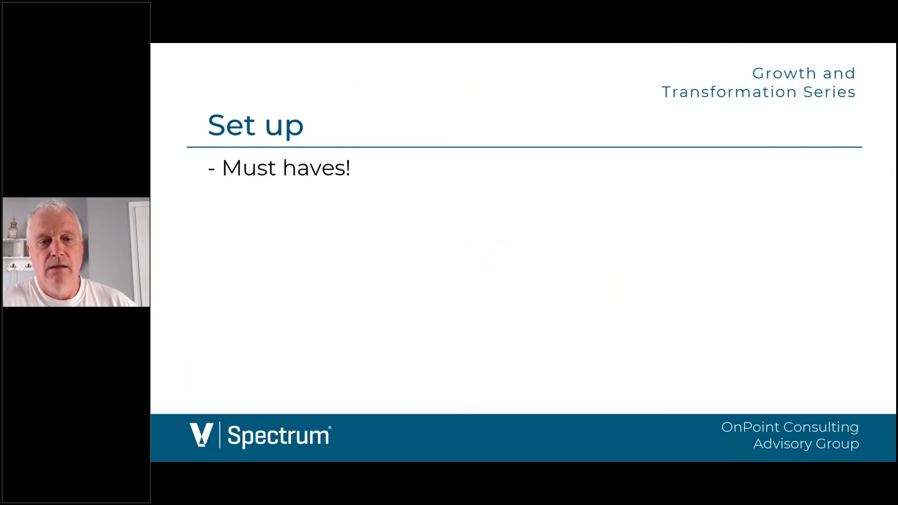
{"action": "key", "text": "Right"}
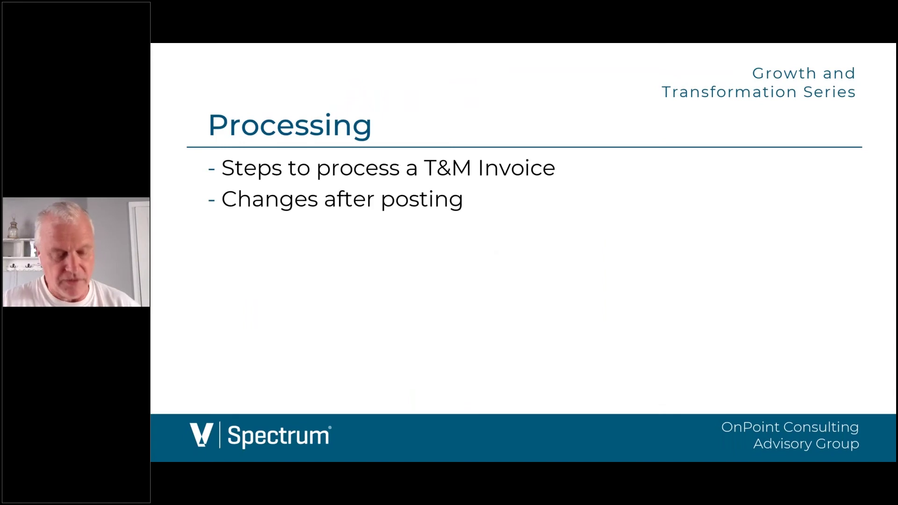
Switch back to Spectrum and open the Time + Material Pre-Billing report with the Standard Template selections.
{"action": "key", "text": "alt+Tab"}
{"action": "key", "text": "alt+Tab"}
{"action": "key", "text": "alt+Tab"}
{"action": "key", "text": "alt+Tab"}
{"action": "key", "text": "alt+Tab"}
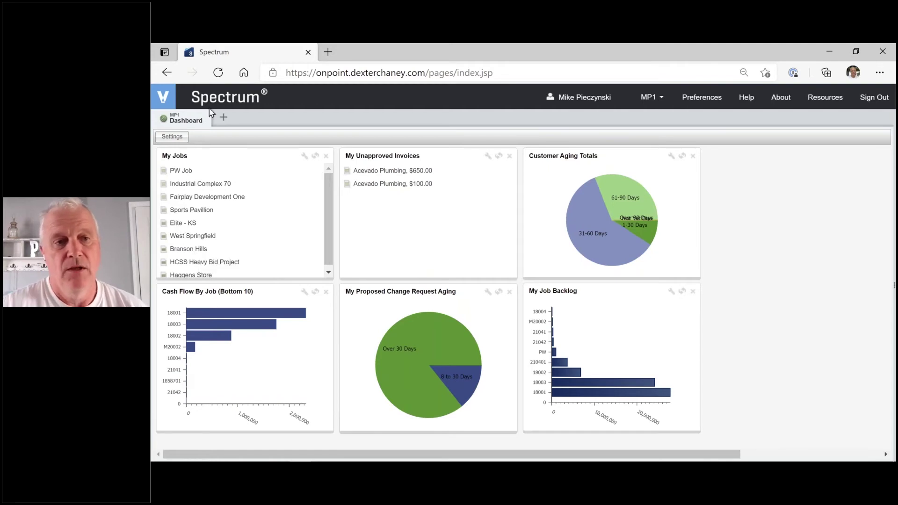
{"action": "left_click", "coordinate": [224, 118]}
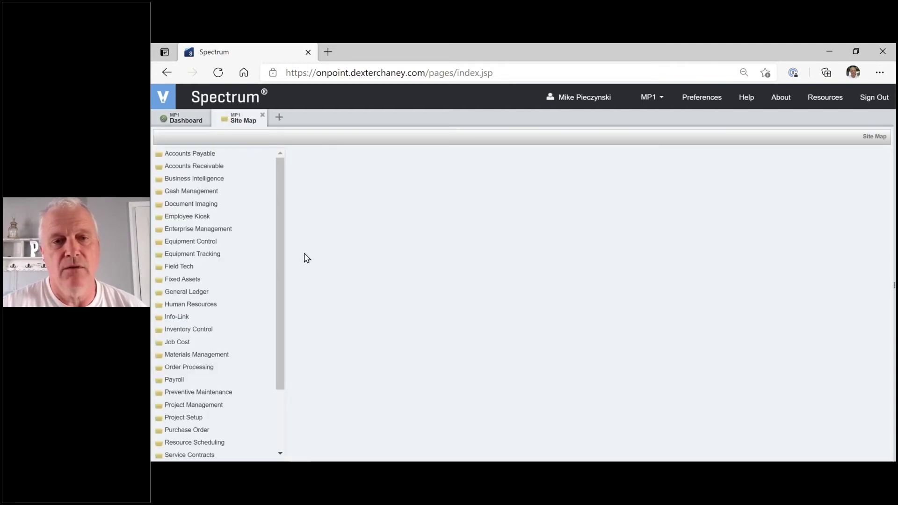
{"action": "scroll", "coordinate": [244, 372], "scroll_direction": "down", "scroll_amount": 3}
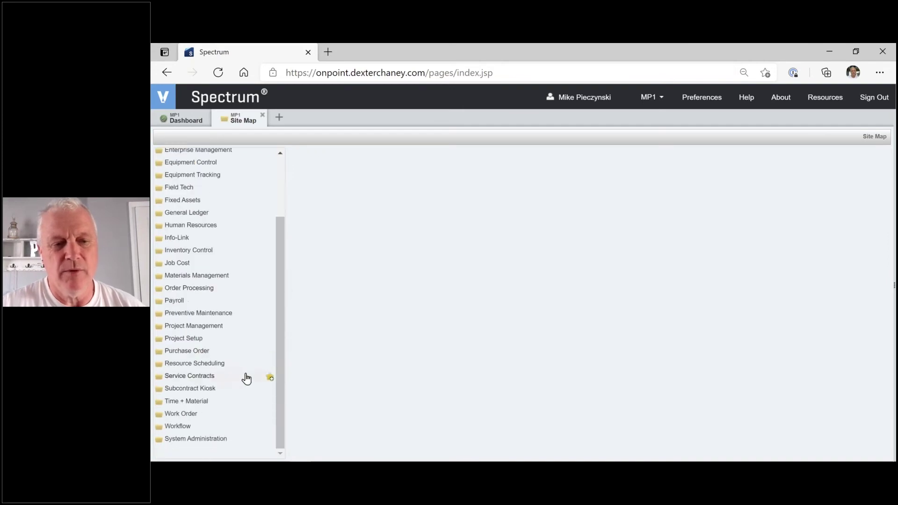
{"action": "left_click", "coordinate": [197, 405]}
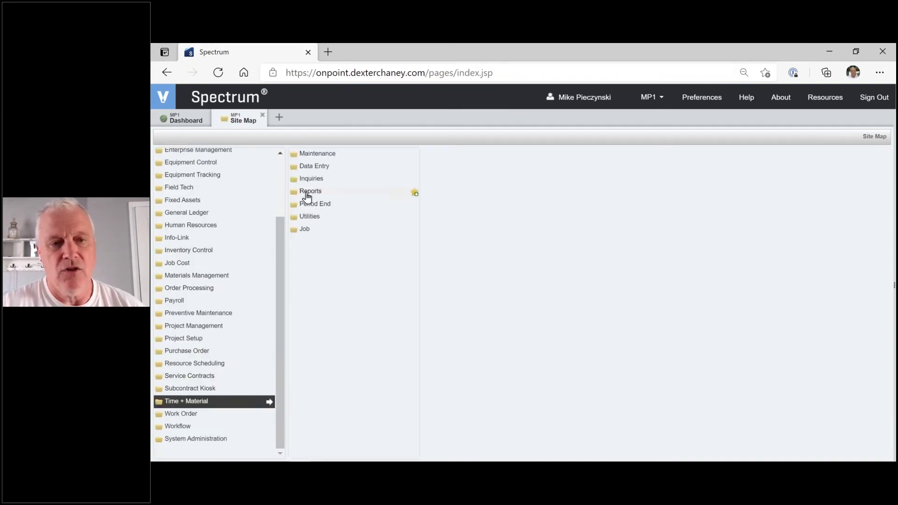
{"action": "left_click", "coordinate": [316, 193]}
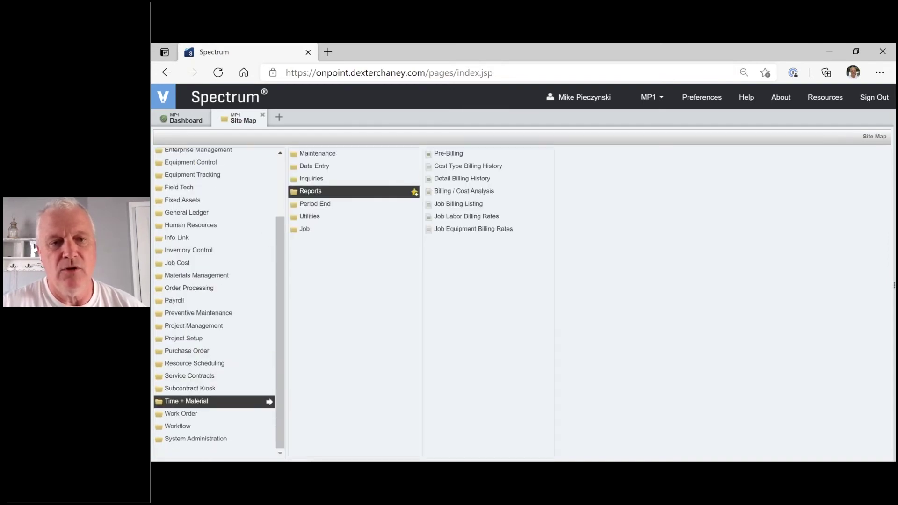
{"action": "left_click", "coordinate": [447, 154]}
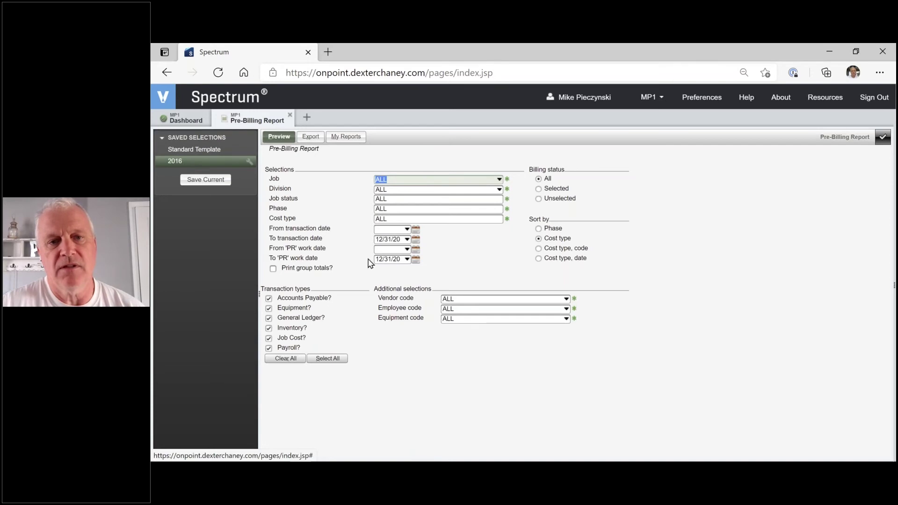
{"action": "left_click", "coordinate": [191, 150]}
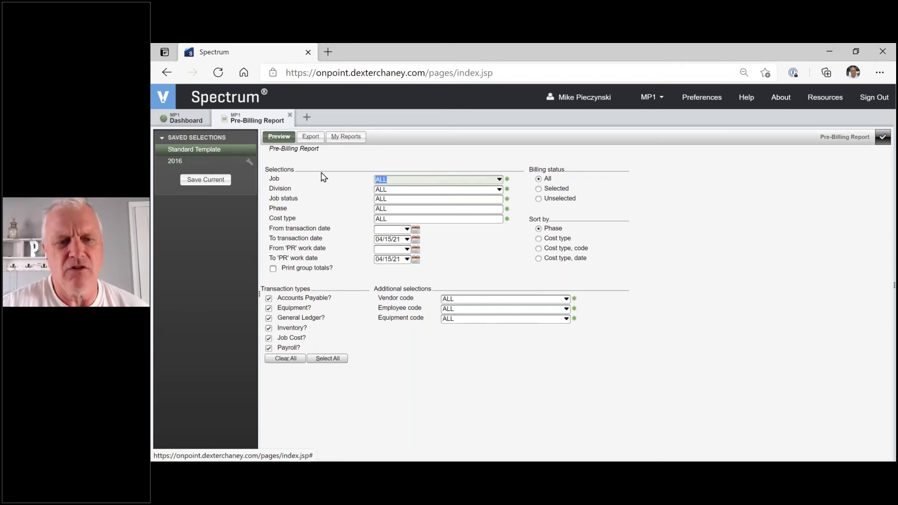
Try to preview the Pre-Billing report for job 20042 and close the preview.
{"action": "type", "text": "20042"}
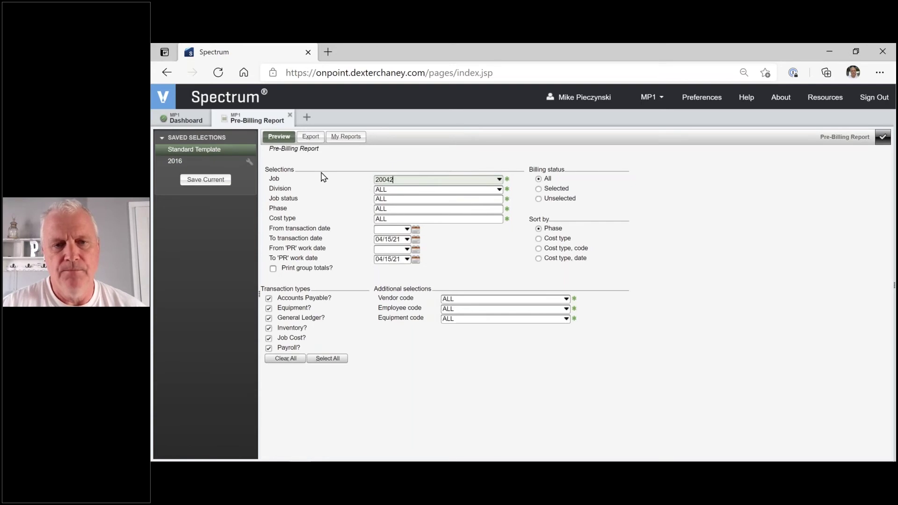
{"action": "key", "text": "Tab"}
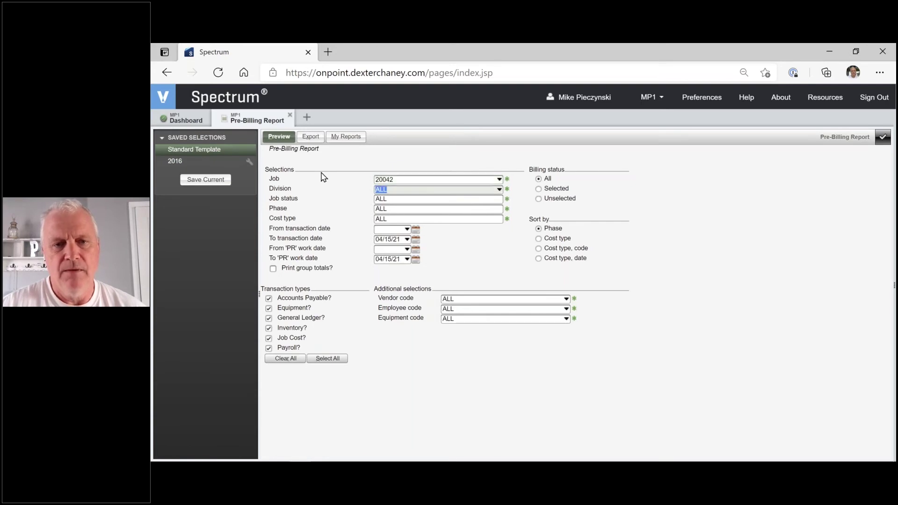
{"action": "left_click", "coordinate": [279, 136]}
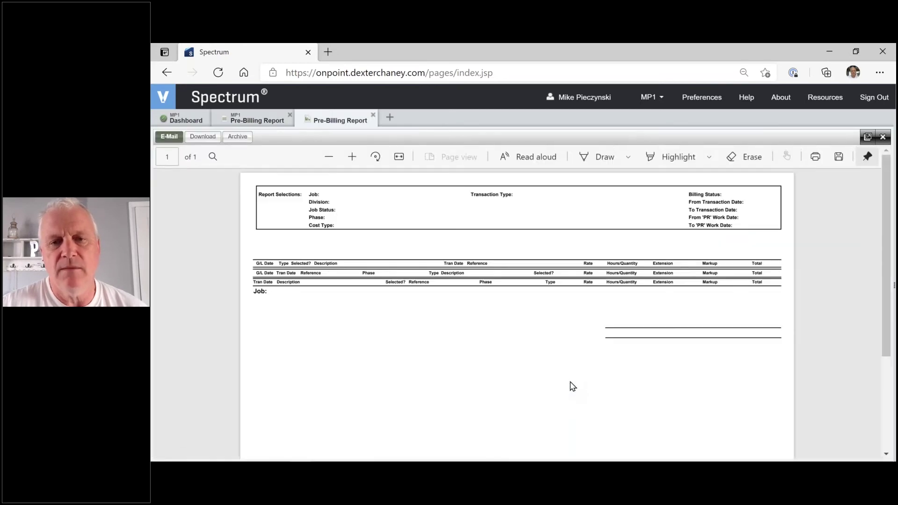
{"action": "left_click", "coordinate": [373, 114]}
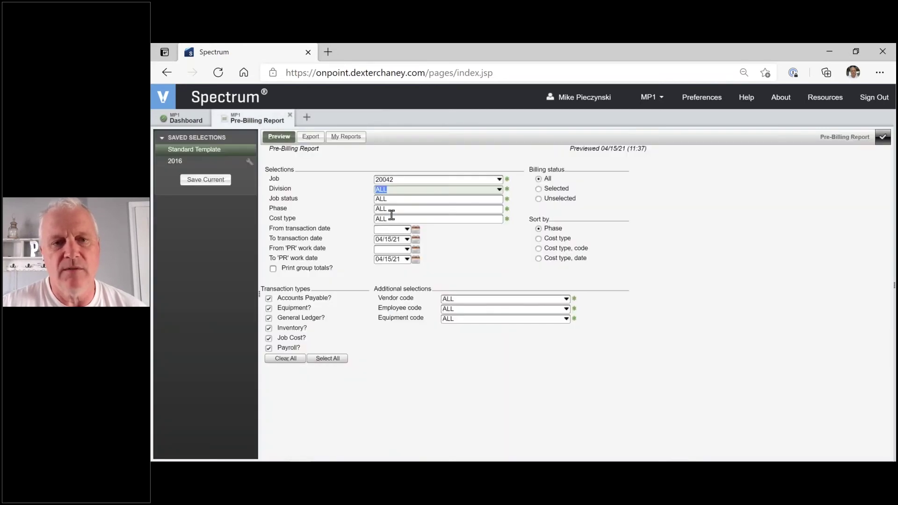
Set the report's job to 21042 and preview the Pre-Billing report.
{"action": "left_click", "coordinate": [398, 181]}
{"action": "type", "text": "21042"}
{"action": "key", "text": "Tab"}
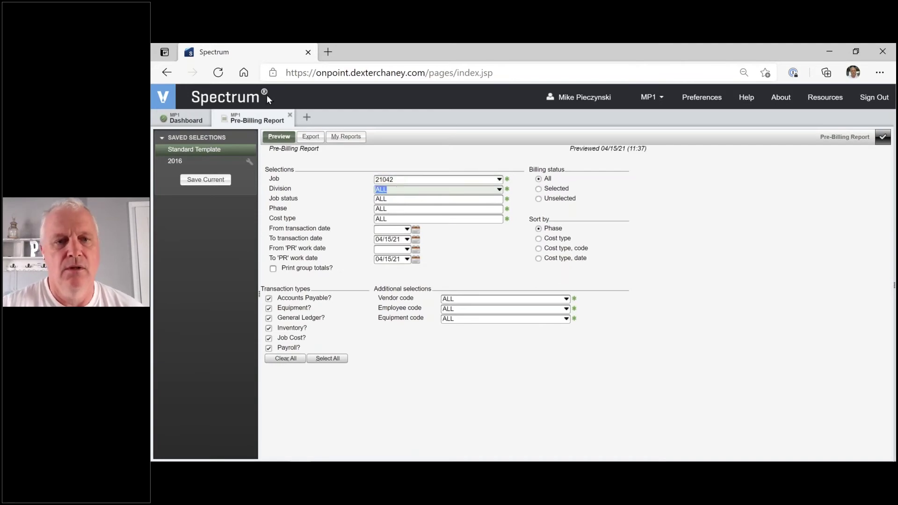
{"action": "left_click", "coordinate": [276, 137]}
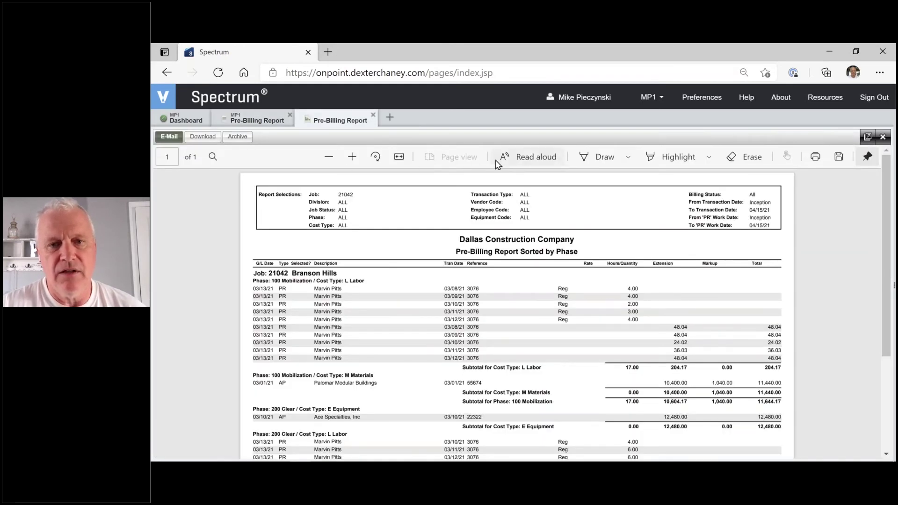
Examine the report's transactions, markups and subtotals by phase and cost type, then close the Pre-Billing report.
{"action": "left_click", "coordinate": [352, 157]}
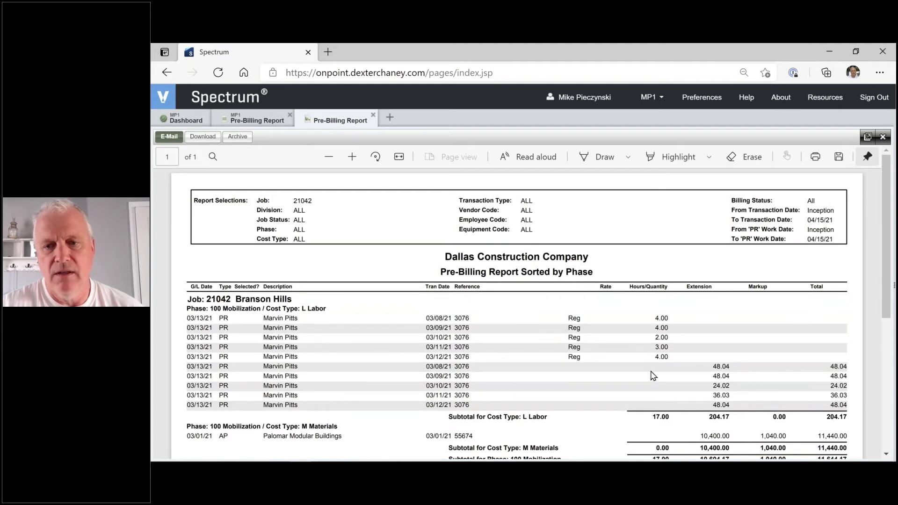
{"action": "scroll", "coordinate": [653, 376], "scroll_direction": "down", "scroll_amount": 2}
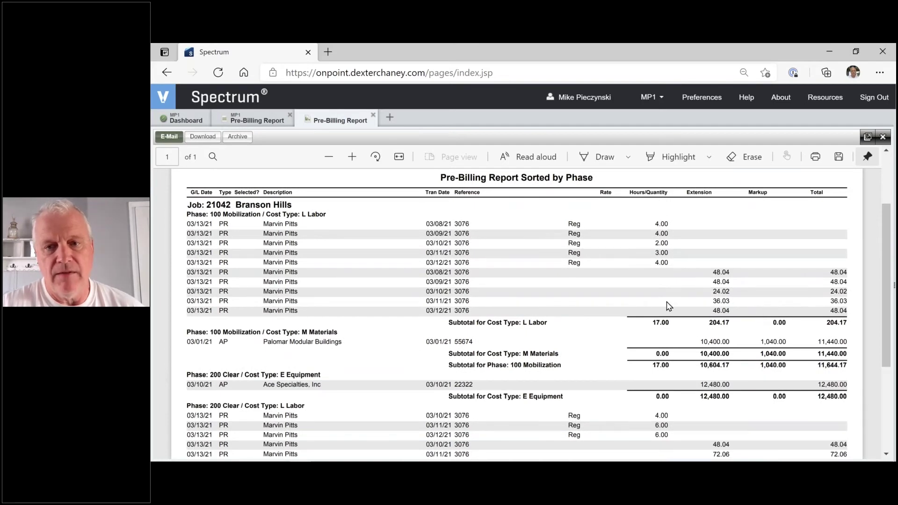
{"action": "scroll", "coordinate": [668, 306], "scroll_direction": "down", "scroll_amount": 1}
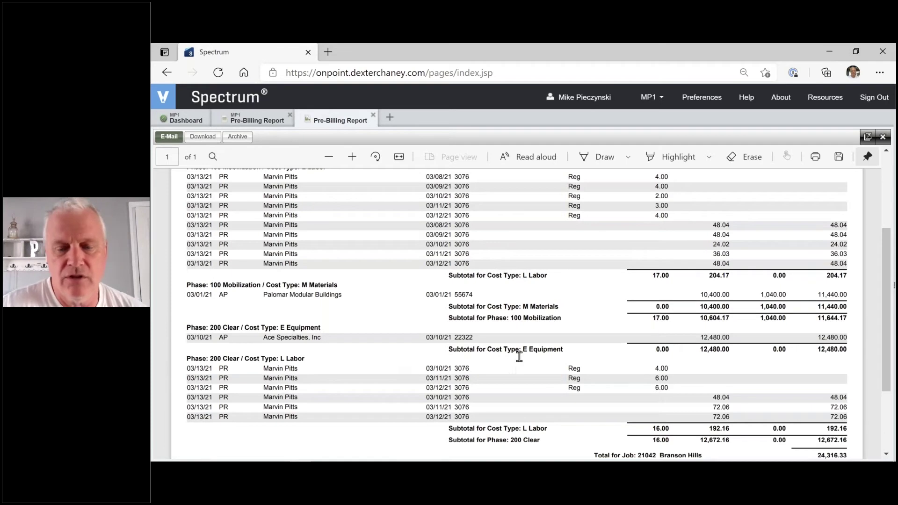
{"action": "scroll", "coordinate": [500, 351], "scroll_direction": "up", "scroll_amount": 2}
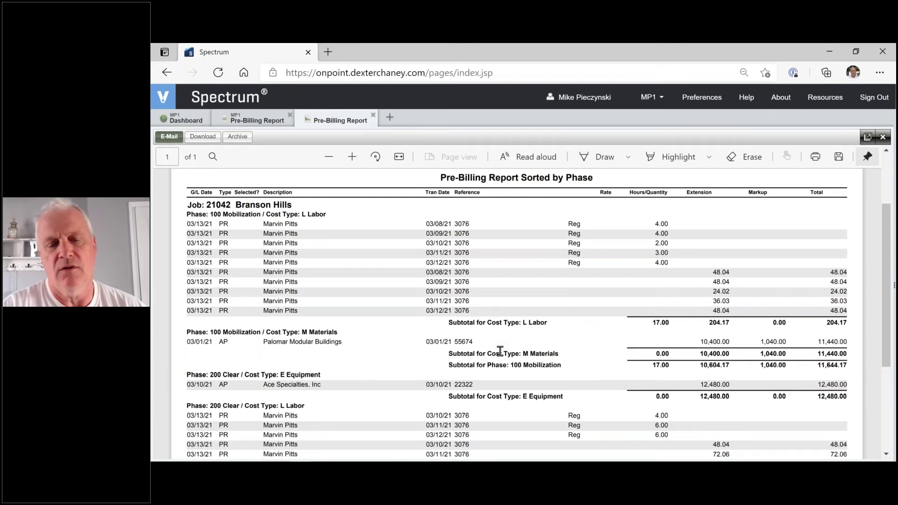
{"action": "scroll", "coordinate": [499, 365], "scroll_direction": "down", "scroll_amount": 3}
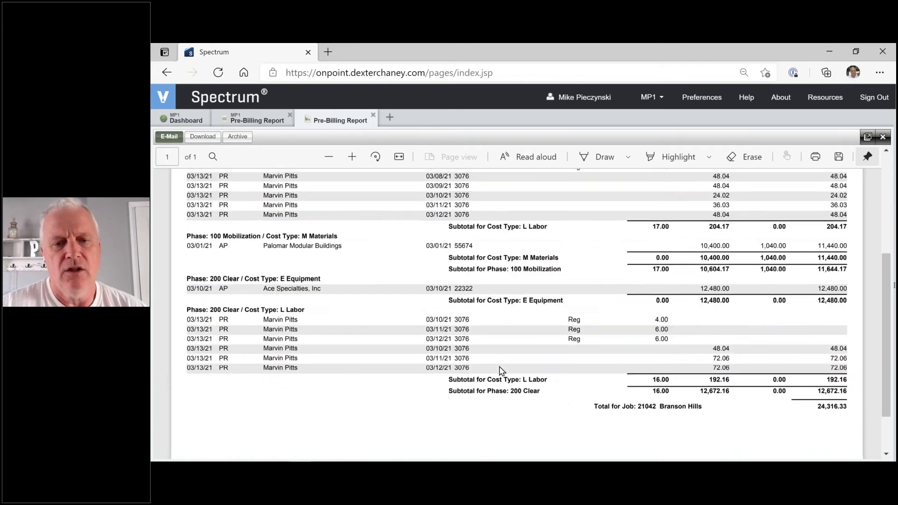
{"action": "scroll", "coordinate": [605, 313], "scroll_direction": "down", "scroll_amount": 2}
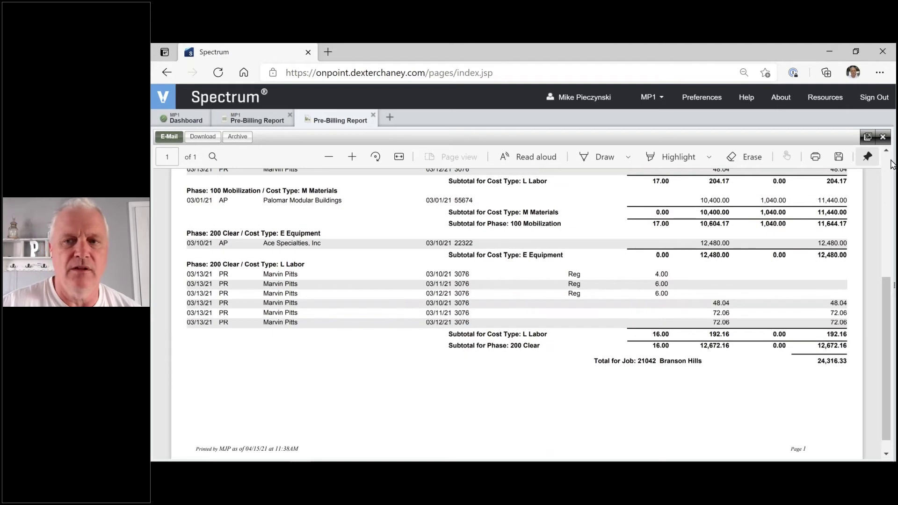
{"action": "left_click", "coordinate": [883, 141]}
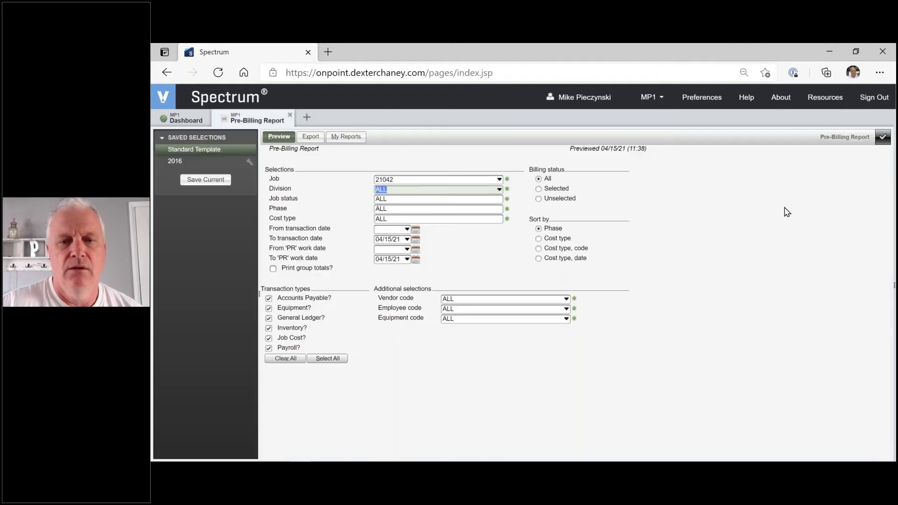
{"action": "left_click", "coordinate": [884, 138]}
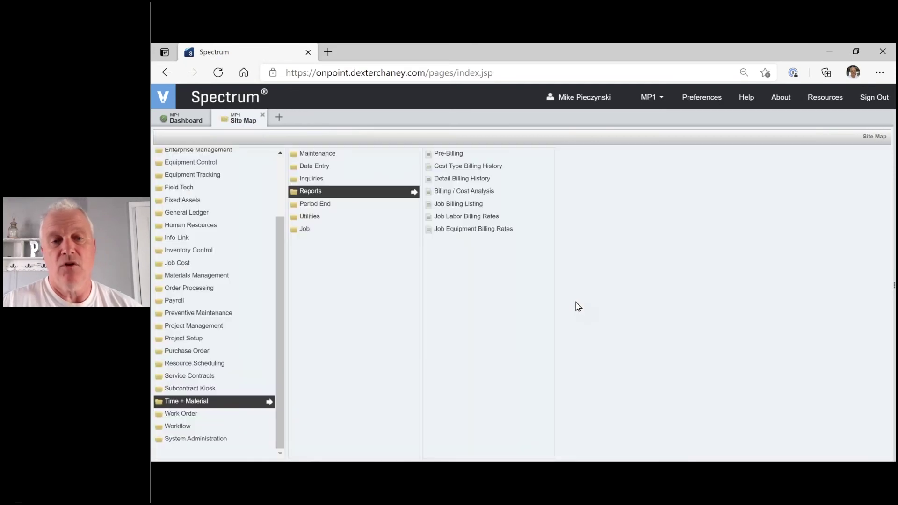
Select all of job 21042's transactions for billing through Time + Material Summary Billing Selection.
{"action": "left_click", "coordinate": [316, 154]}
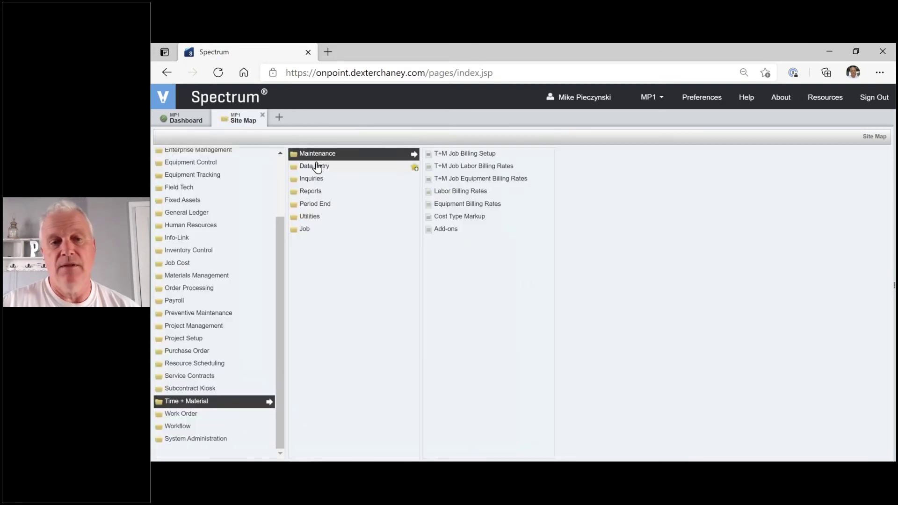
{"action": "left_click", "coordinate": [317, 168]}
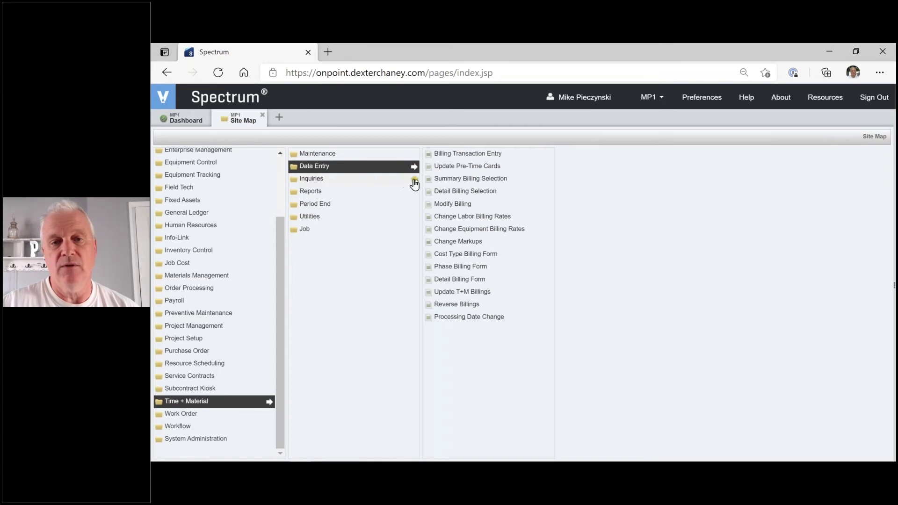
{"action": "left_click", "coordinate": [442, 182]}
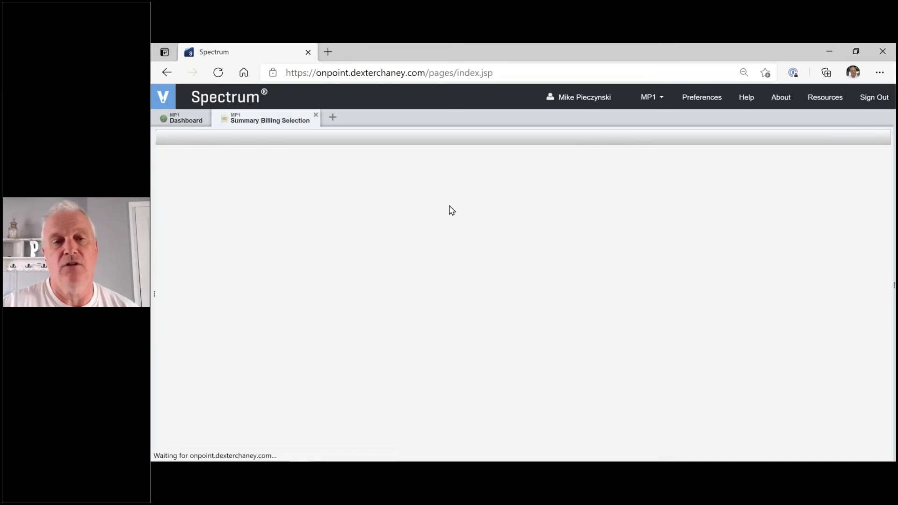
{"action": "left_click", "coordinate": [271, 211]}
{"action": "type", "text": "21042"}
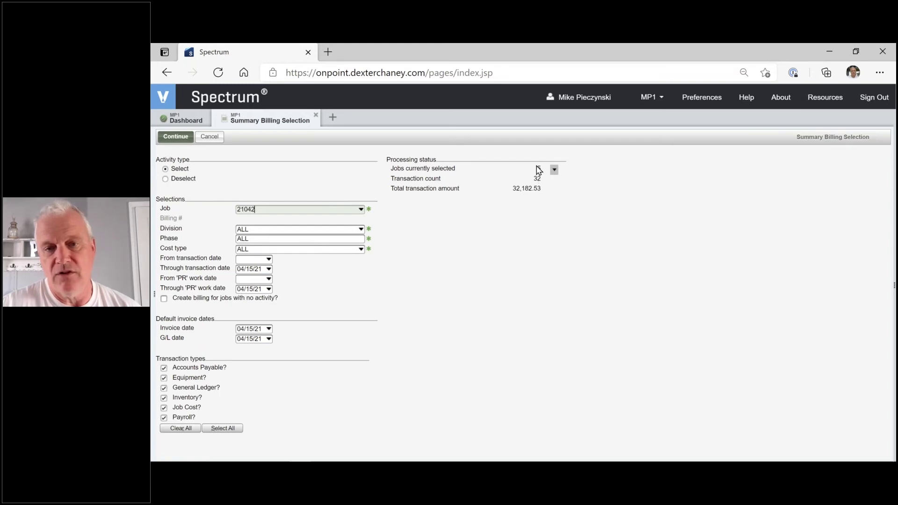
{"action": "left_click", "coordinate": [174, 138]}
{"action": "left_click", "coordinate": [182, 238]}
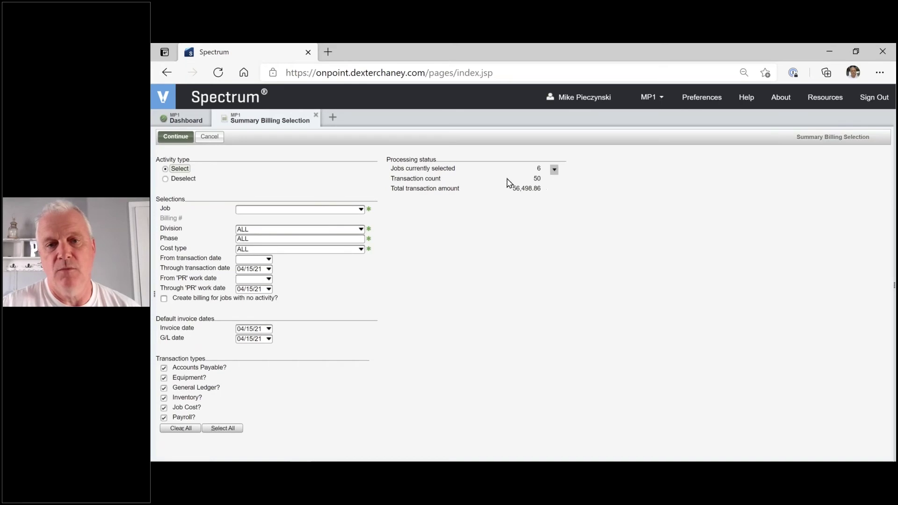
Open the detail billing for job 21042 (Branson Hills) from the Billings-in-Progress Summary.
{"action": "left_click", "coordinate": [554, 170]}
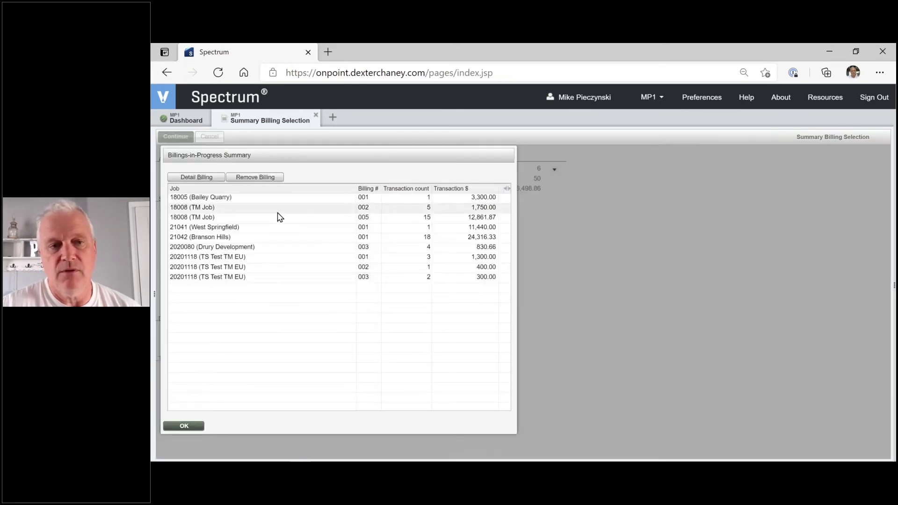
{"action": "left_click", "coordinate": [252, 237]}
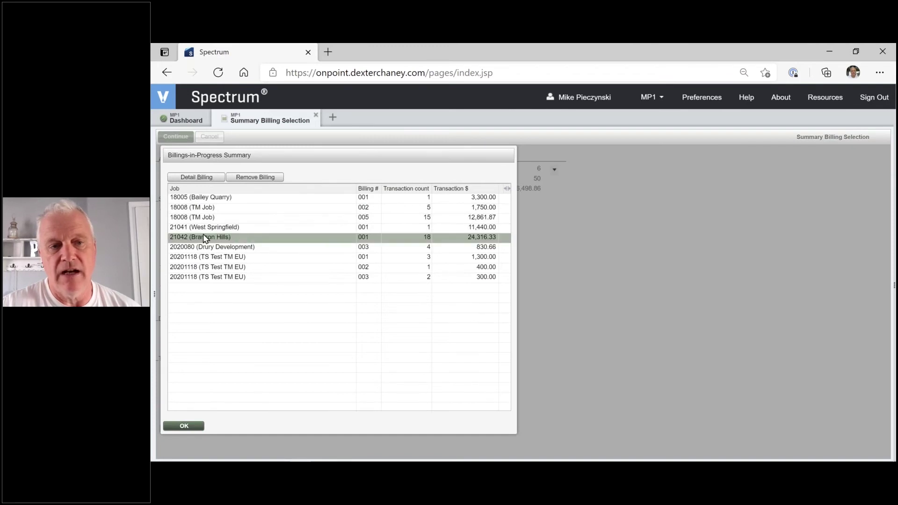
{"action": "left_click", "coordinate": [205, 179]}
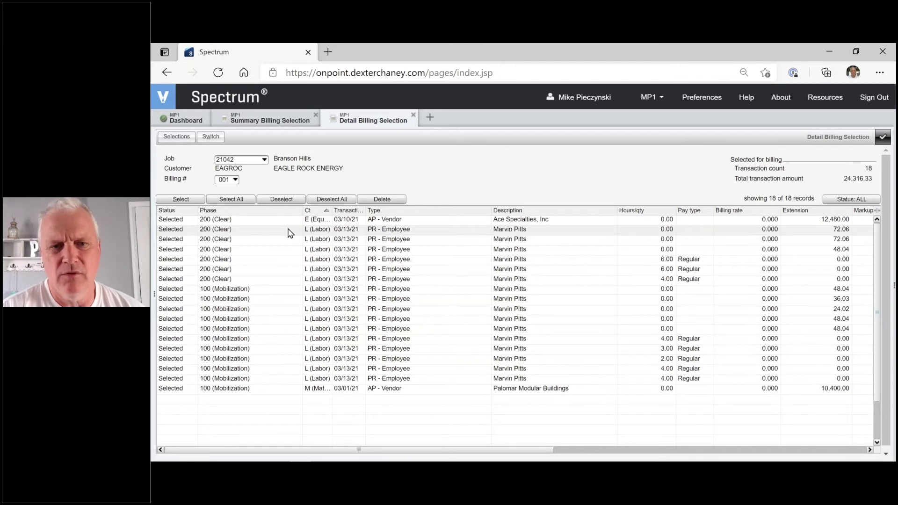
Look through the transactions selected for billing on job 21042, starting with the Clear phase equipment and labor lines.
{"action": "left_click", "coordinate": [196, 224]}
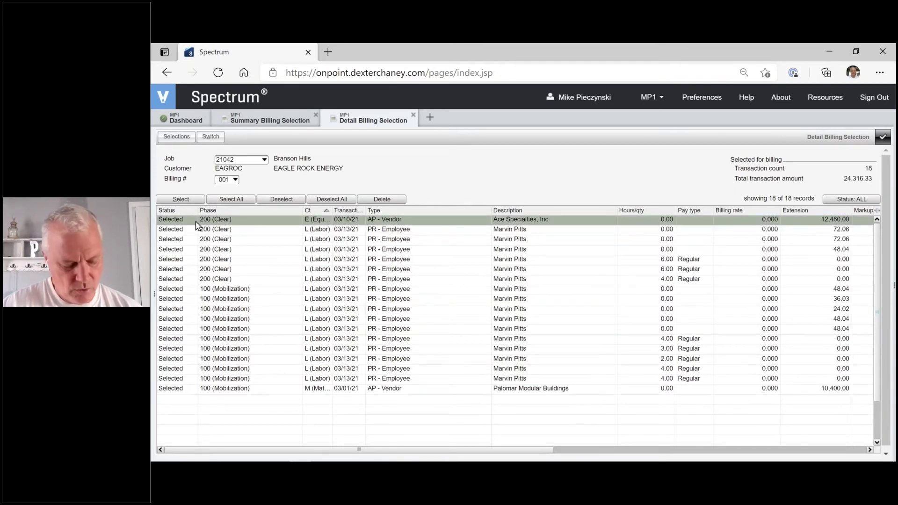
{"action": "key", "text": "Down"}
{"action": "key", "text": "Down"}
{"action": "key", "text": "Down"}
{"action": "key", "text": "Down"}
{"action": "key", "text": "Up"}
{"action": "key", "text": "Up"}
{"action": "key", "text": "Up"}
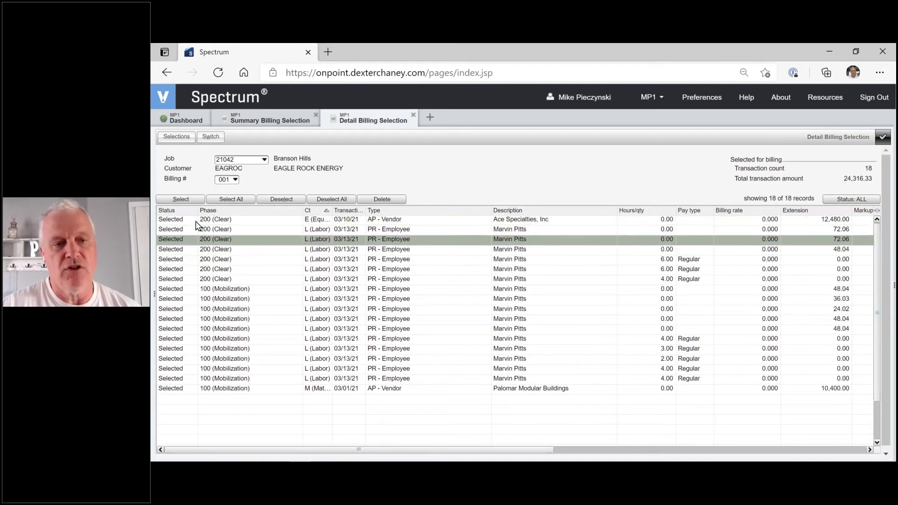
Highlight all of the phase 200 (Clear) equipment and labor transactions in job 21042's detail billing to review them together.
{"action": "key", "text": "shift+Up"}
{"action": "key", "text": "shift+Down"}
{"action": "key", "text": "shift+Down"}
{"action": "key", "text": "shift+Down"}
{"action": "key", "text": "shift+Down"}
{"action": "key", "text": "shift+Down"}
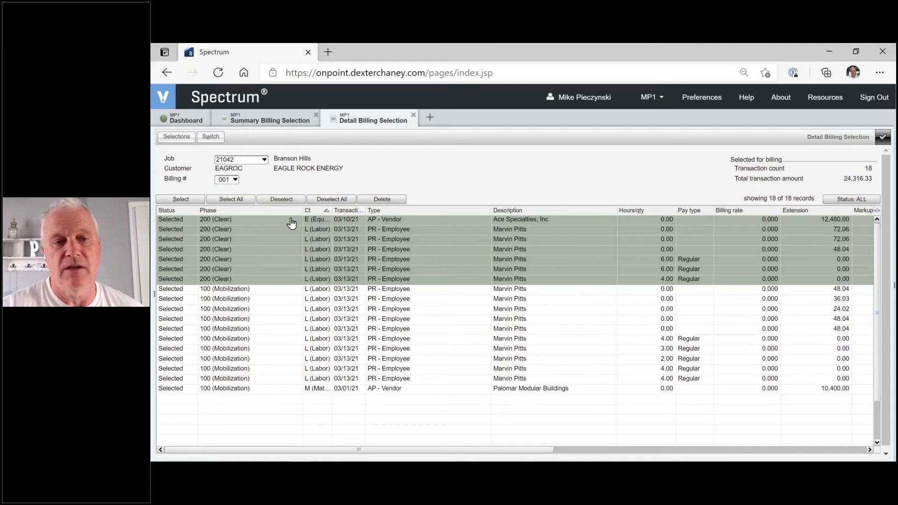
Close the detail billing and the Billings-in-Progress Summary, and leave Summary Billing Selection without selecting another job.
{"action": "left_click", "coordinate": [884, 137]}
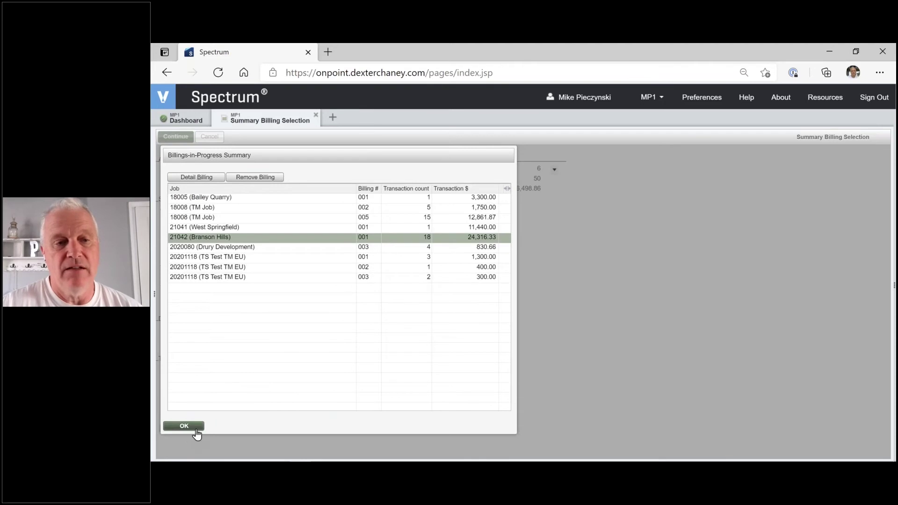
{"action": "left_click", "coordinate": [184, 426]}
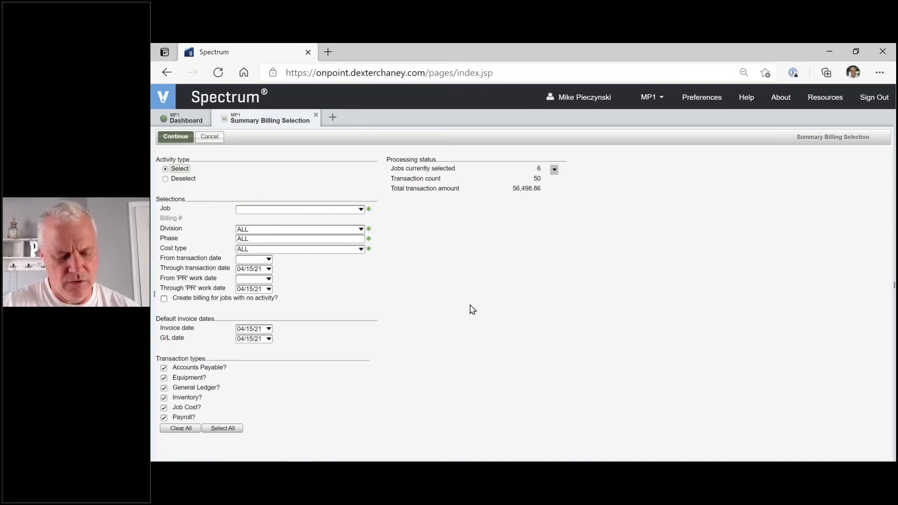
{"action": "key", "text": "XF86AudioLowerVolume"}
{"action": "key", "text": "XF86AudioRaiseVolume"}
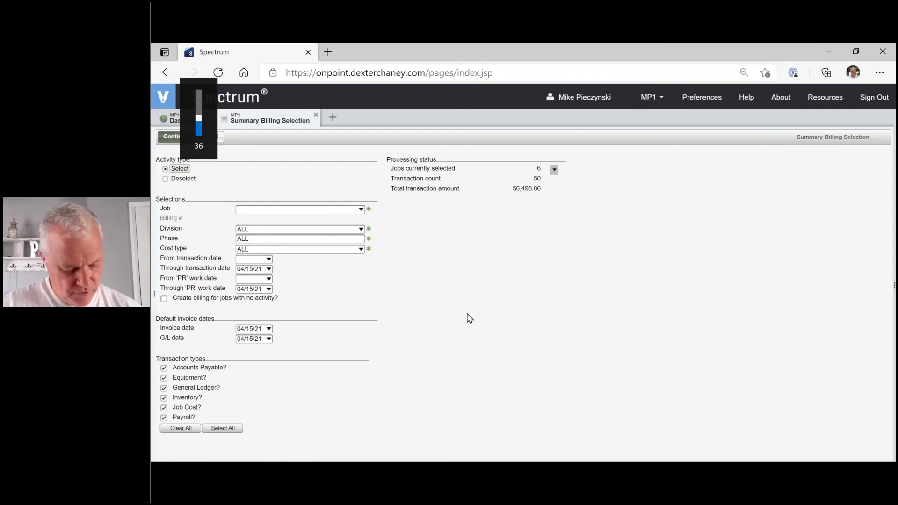
{"action": "key", "text": "Return"}
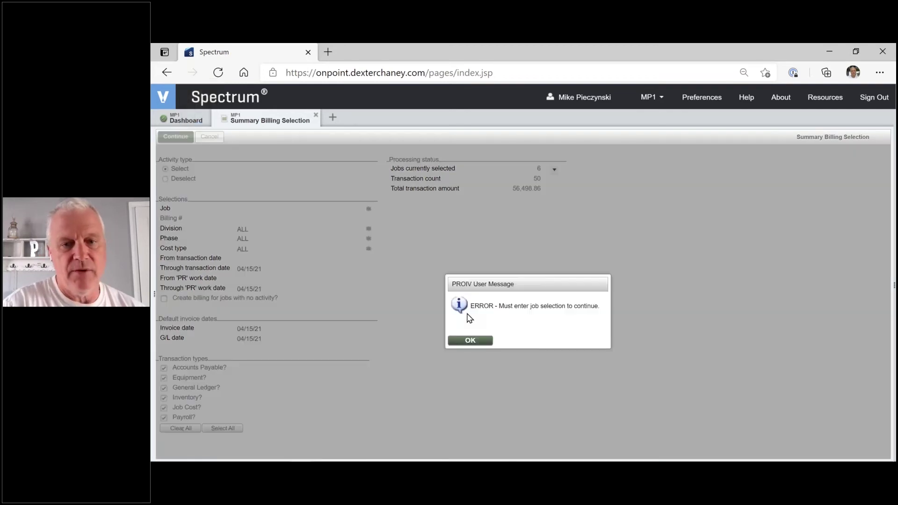
{"action": "left_click", "coordinate": [481, 345]}
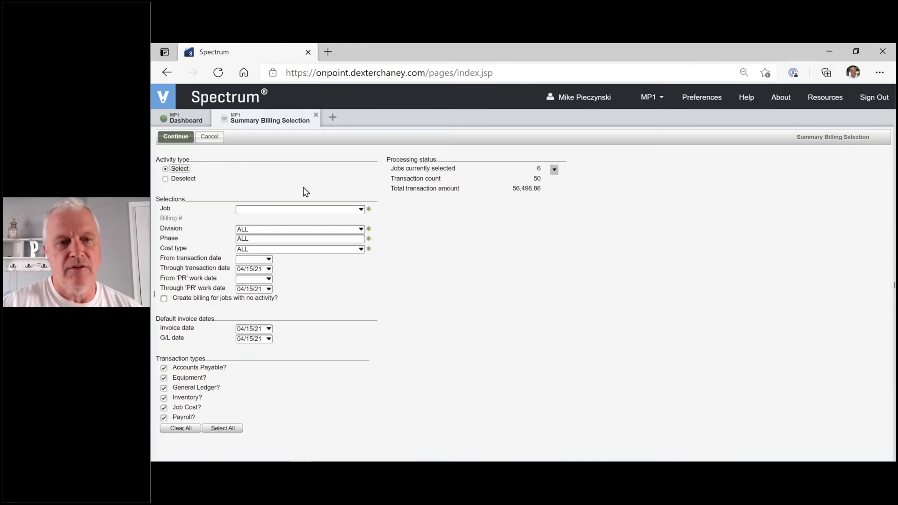
{"action": "left_click", "coordinate": [209, 136]}
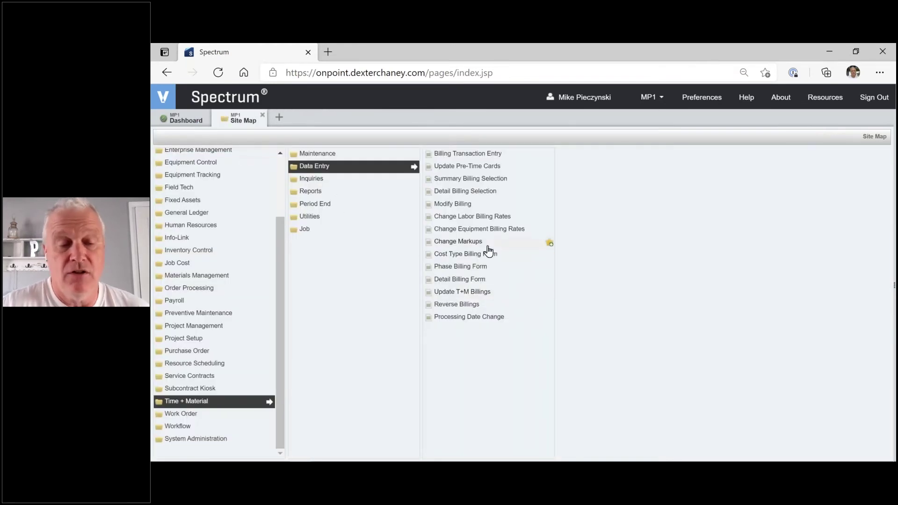
Preview the Time + Material Detail Billing Form for job 21042's current billing, sorted by cost type / date.
{"action": "mouse_move", "coordinate": [543, 277]}
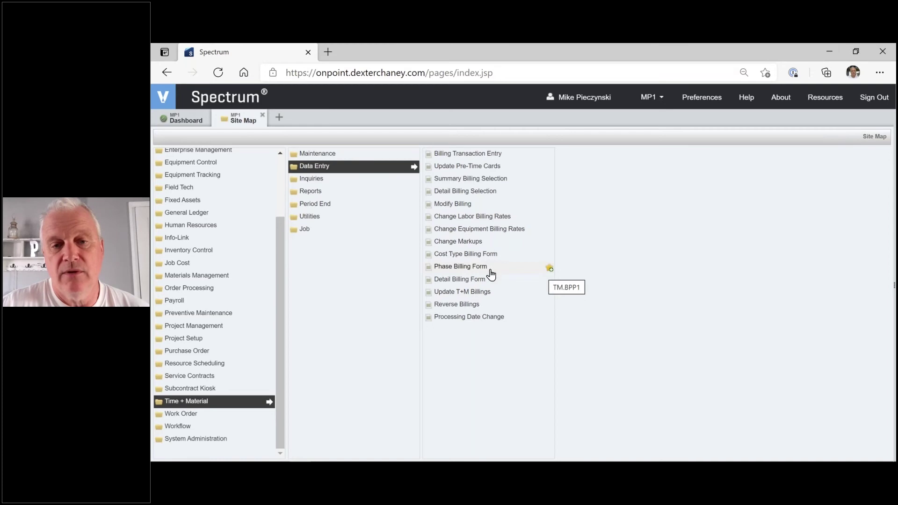
{"action": "left_click", "coordinate": [460, 279]}
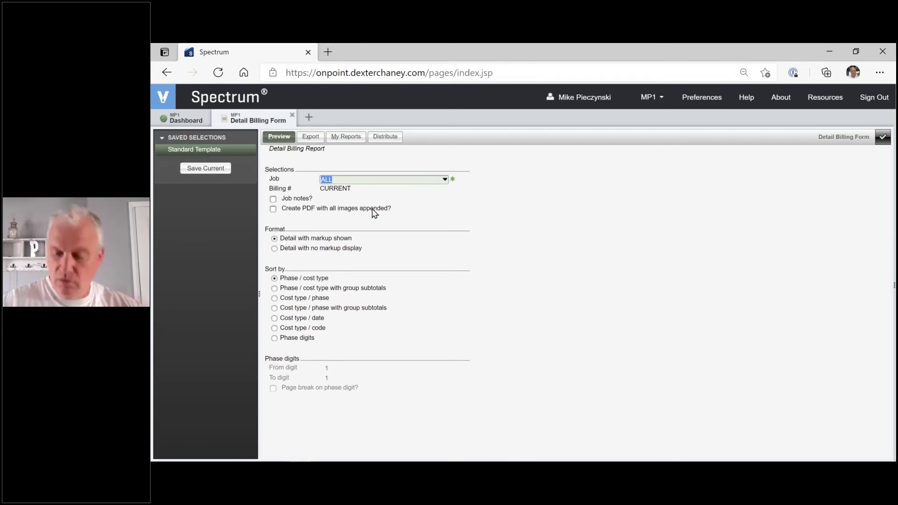
{"action": "type", "text": "21042"}
{"action": "key", "text": "Tab"}
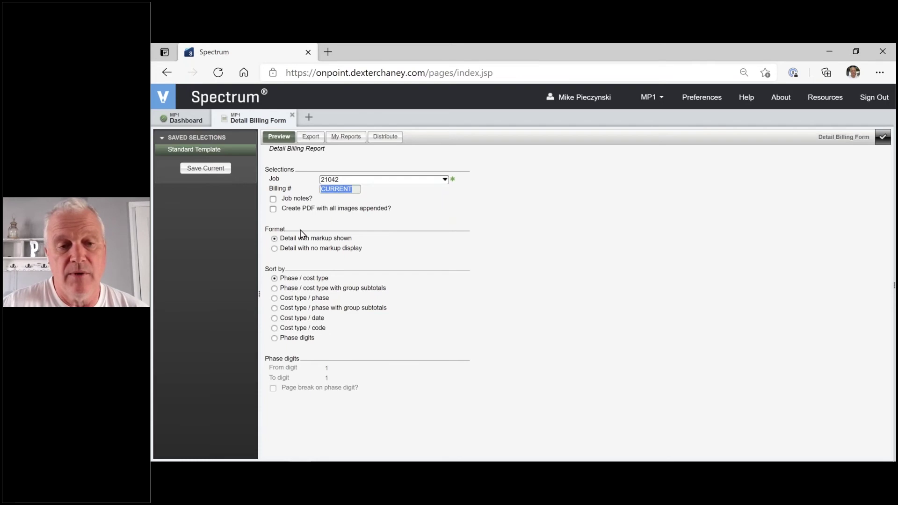
{"action": "left_click", "coordinate": [288, 321]}
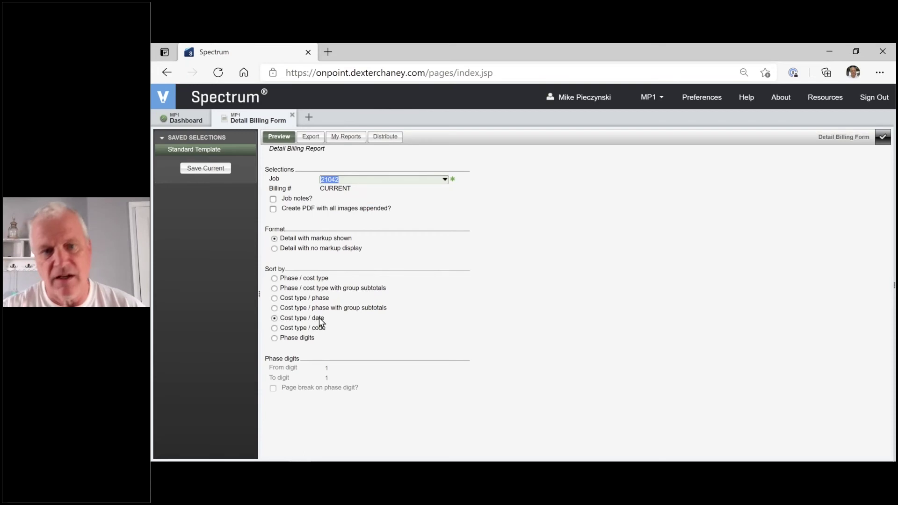
{"action": "left_click", "coordinate": [280, 138]}
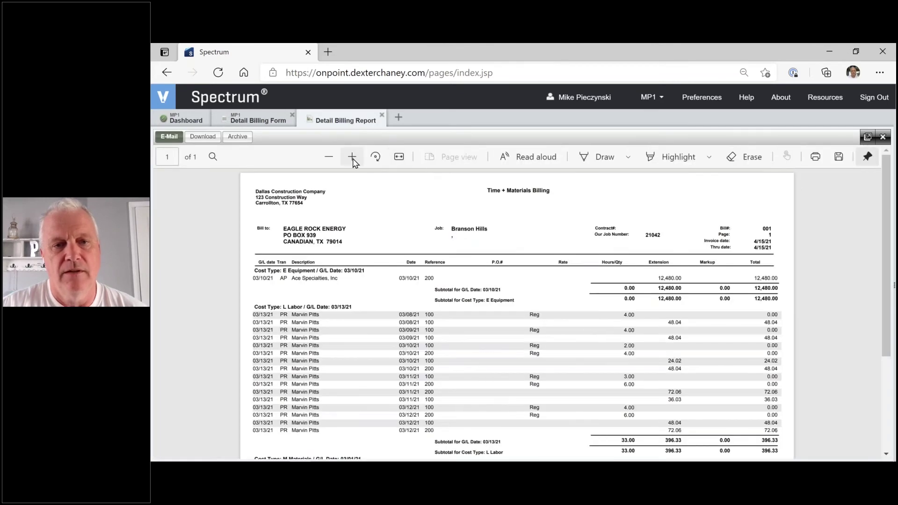
Examine the invoice's equipment, labor and materials lines, markup and amount due, and close the report and the Detail Billing Form.
{"action": "left_click", "coordinate": [353, 157]}
{"action": "left_click", "coordinate": [352, 156]}
{"action": "left_click", "coordinate": [352, 157]}
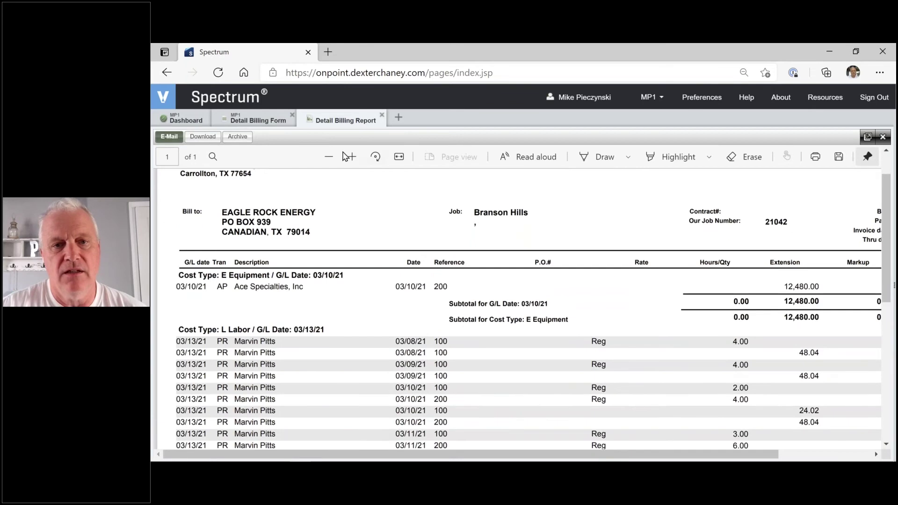
{"action": "left_click", "coordinate": [329, 158]}
{"action": "left_click", "coordinate": [329, 157]}
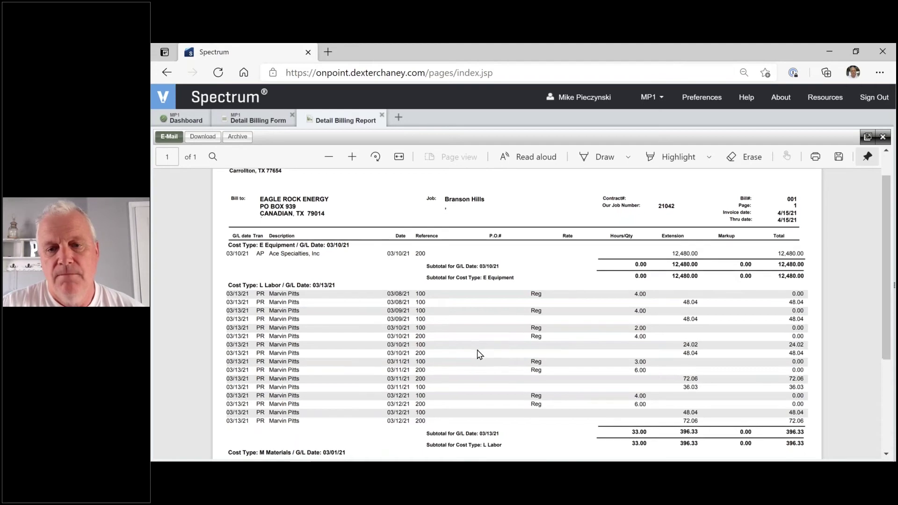
{"action": "scroll", "coordinate": [478, 354], "scroll_direction": "down", "scroll_amount": 1}
{"action": "scroll", "coordinate": [479, 355], "scroll_direction": "down", "scroll_amount": 2}
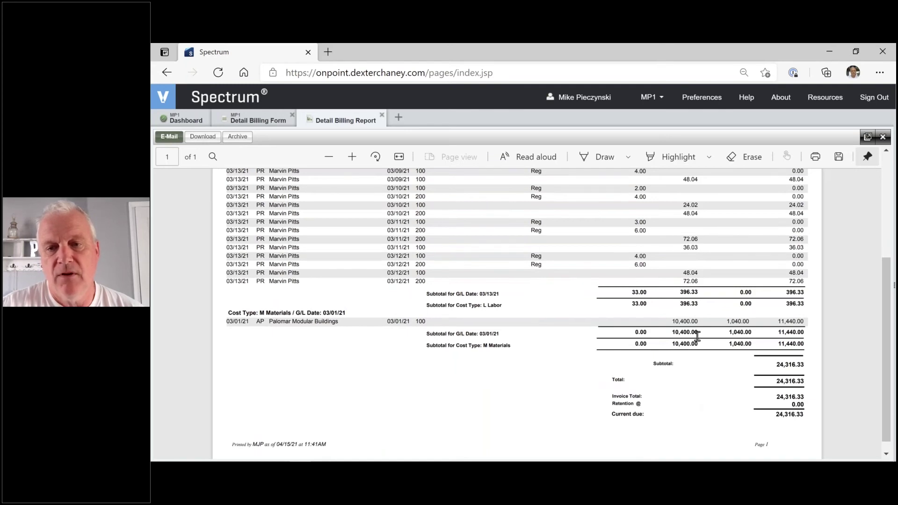
{"action": "scroll", "coordinate": [658, 361], "scroll_direction": "up", "scroll_amount": 1}
{"action": "scroll", "coordinate": [658, 361], "scroll_direction": "up", "scroll_amount": 4}
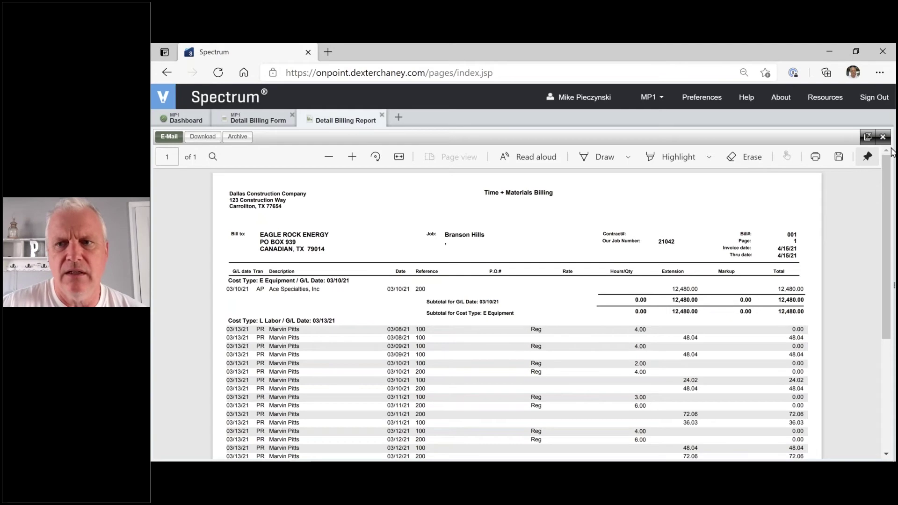
{"action": "left_click", "coordinate": [883, 137]}
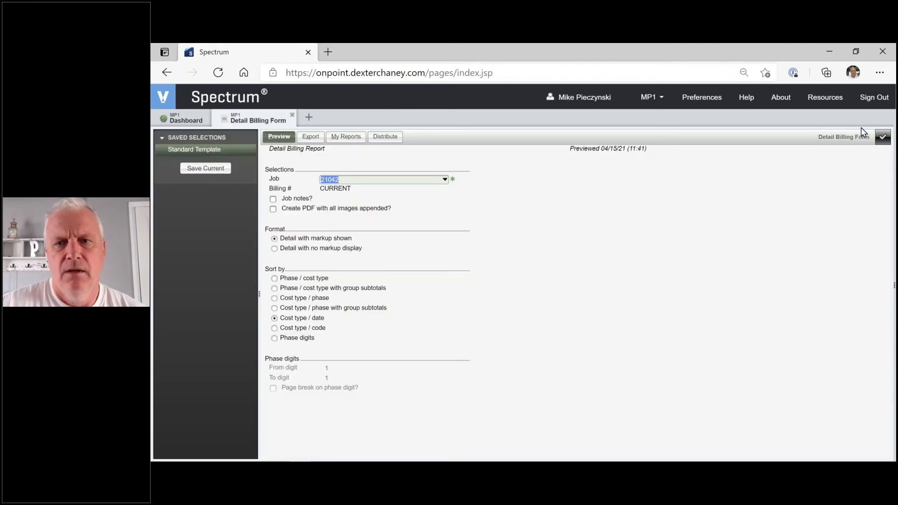
{"action": "left_click", "coordinate": [883, 137]}
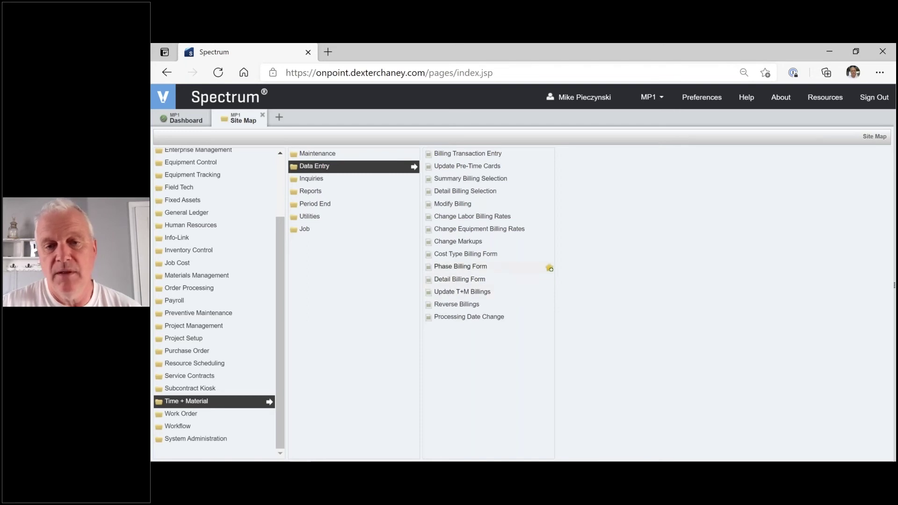
Preview the Phase Billing Form for job 21042's current billing, in detail with markup shown.
{"action": "left_click", "coordinate": [466, 269]}
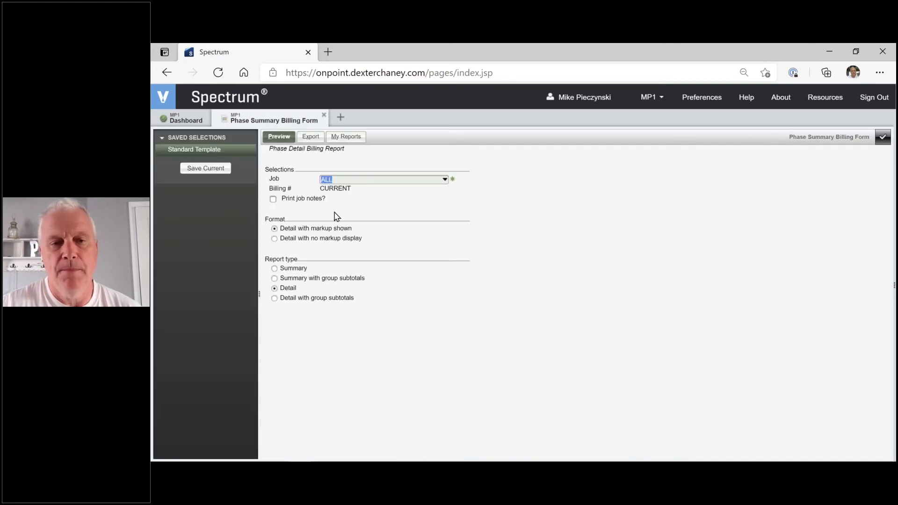
{"action": "type", "text": "21042"}
{"action": "key", "text": "Tab"}
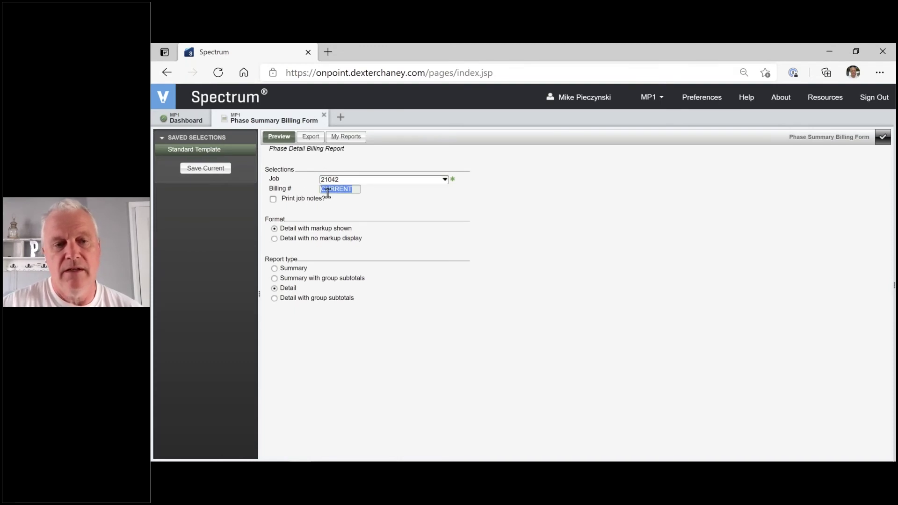
{"action": "left_click", "coordinate": [279, 140]}
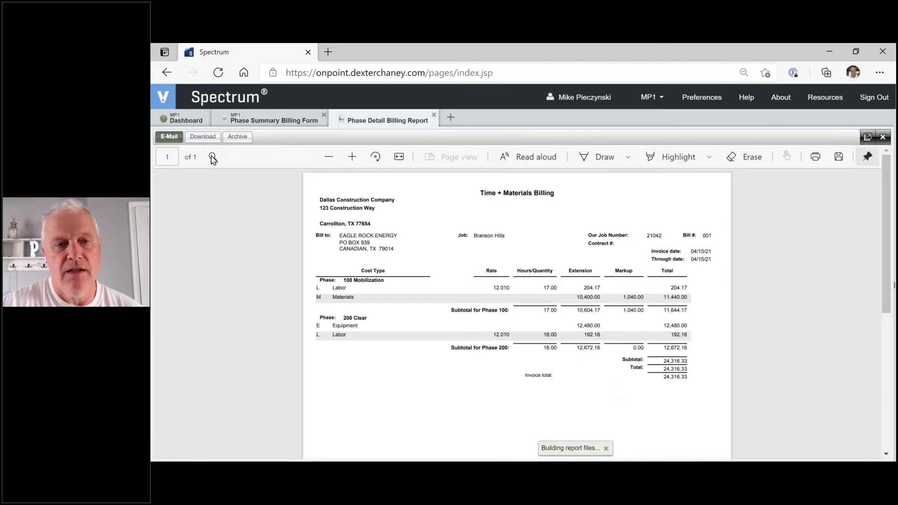
Examine the cost type lines and subtotals under the Mobilization and Clear phases, and close the report and its form.
{"action": "left_click", "coordinate": [355, 161]}
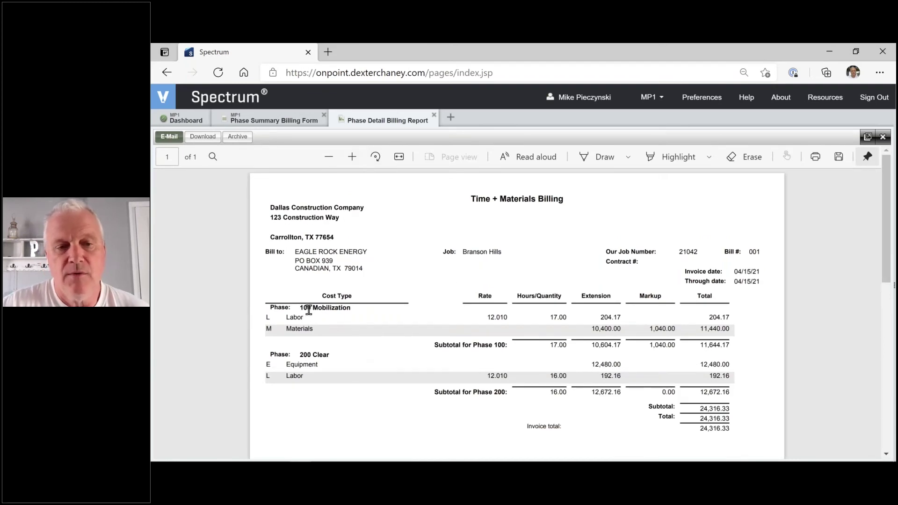
{"action": "left_click_drag", "start_coordinate": [301, 307], "coordinate": [352, 308]}
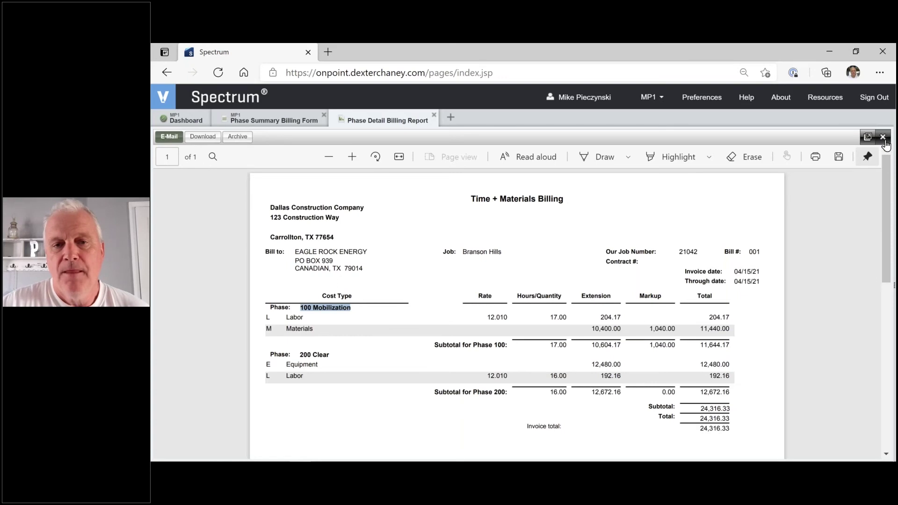
{"action": "left_click", "coordinate": [883, 137]}
{"action": "left_click", "coordinate": [882, 140]}
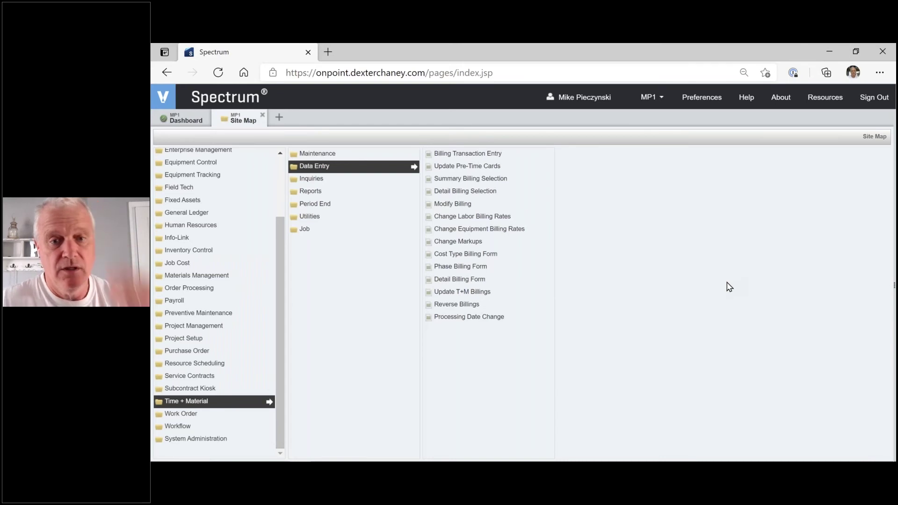
Run Update T+M Billings for job 21042 with A/R invoice batch MJP, marking billing 001 for update.
{"action": "left_click", "coordinate": [475, 294]}
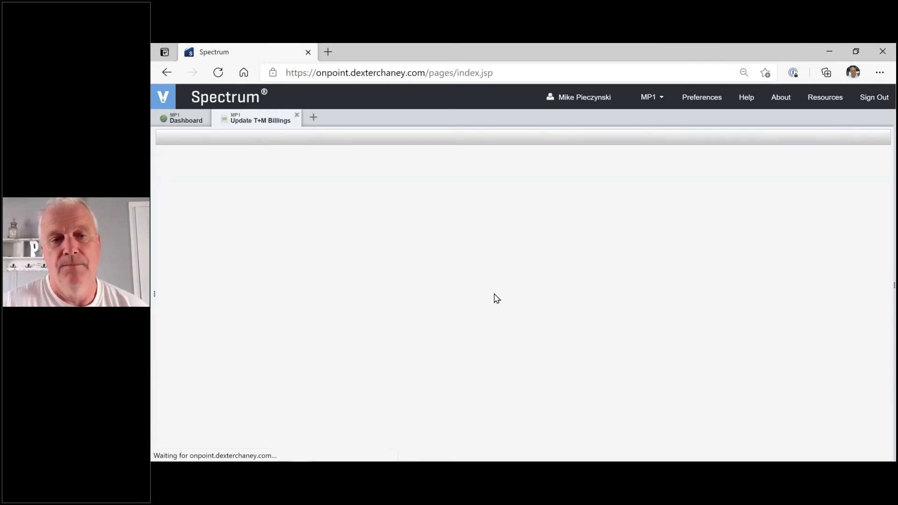
{"action": "type", "text": "2"}
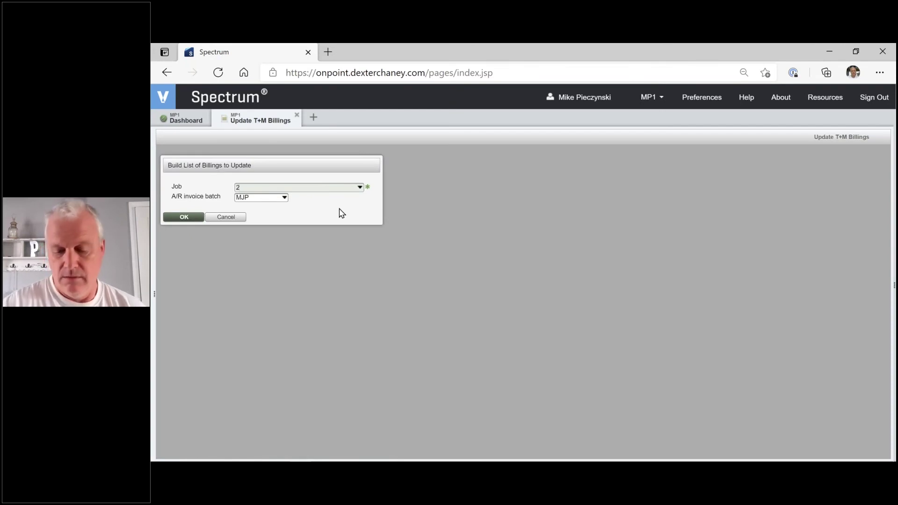
{"action": "type", "text": "01042"}
{"action": "key", "text": "Tab"}
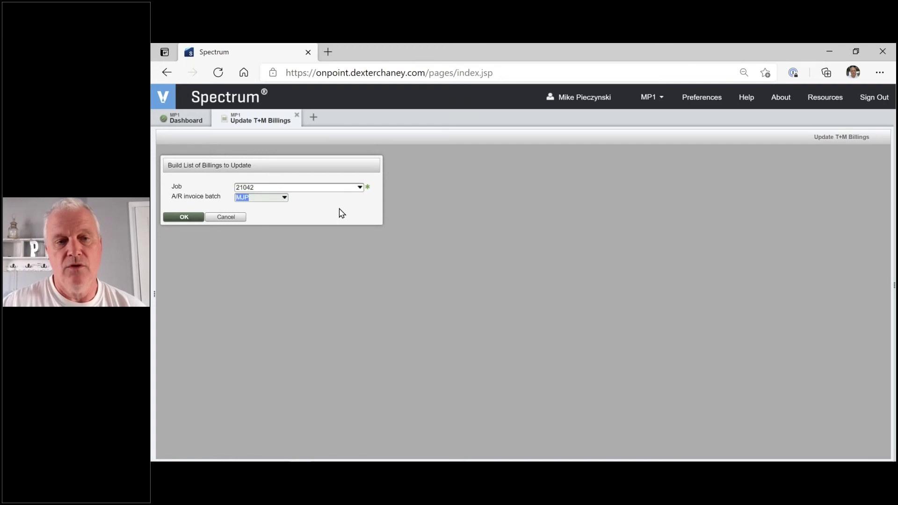
{"action": "left_click", "coordinate": [185, 217]}
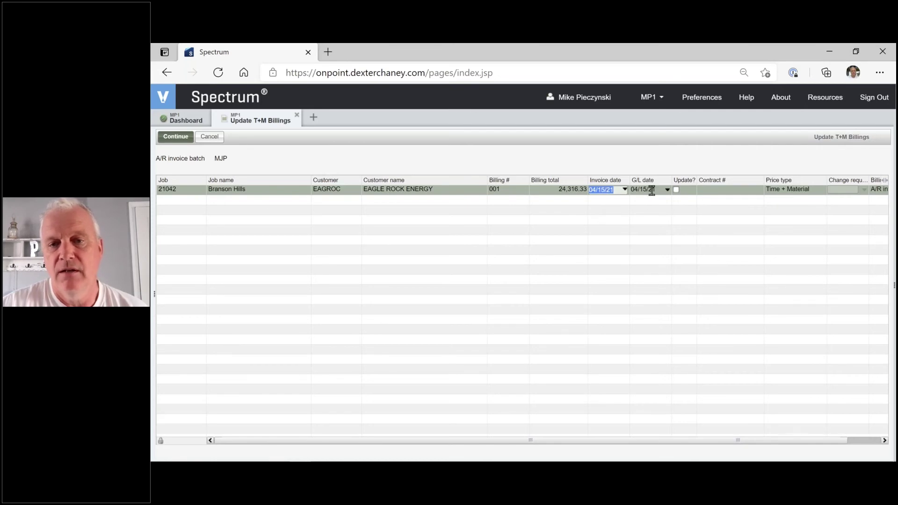
{"action": "left_click", "coordinate": [676, 190]}
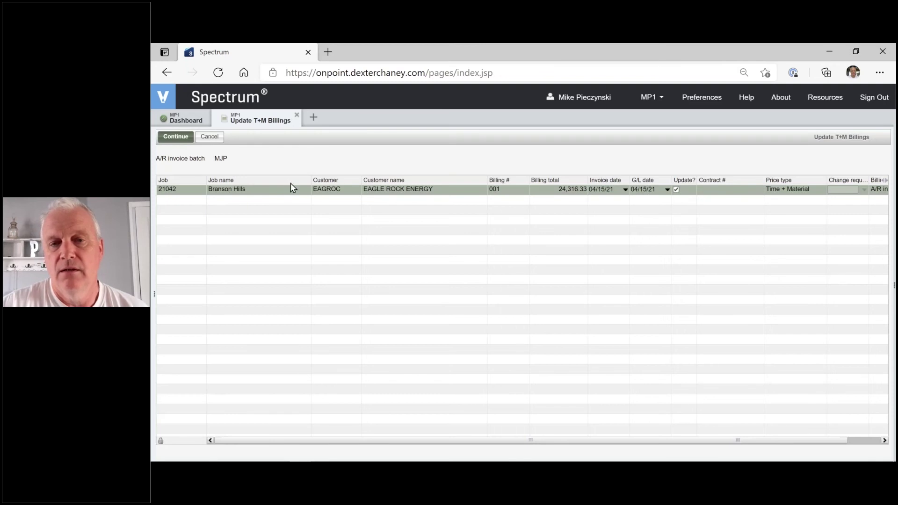
{"action": "left_click", "coordinate": [176, 136]}
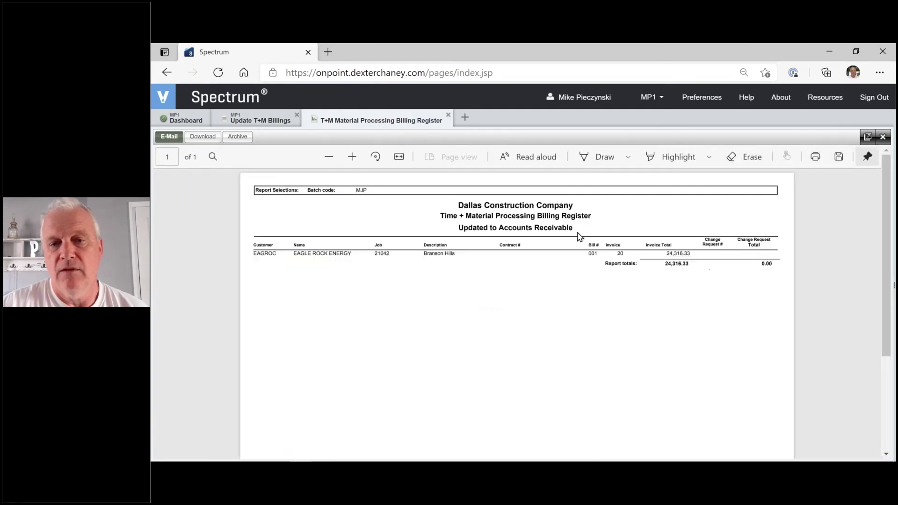
Archive the T+M Material Processing Billing Register to the ARCHIVE REPORTS cabinet, close it and acknowledge the completed billing update.
{"action": "left_click", "coordinate": [352, 157]}
{"action": "left_click", "coordinate": [237, 137]}
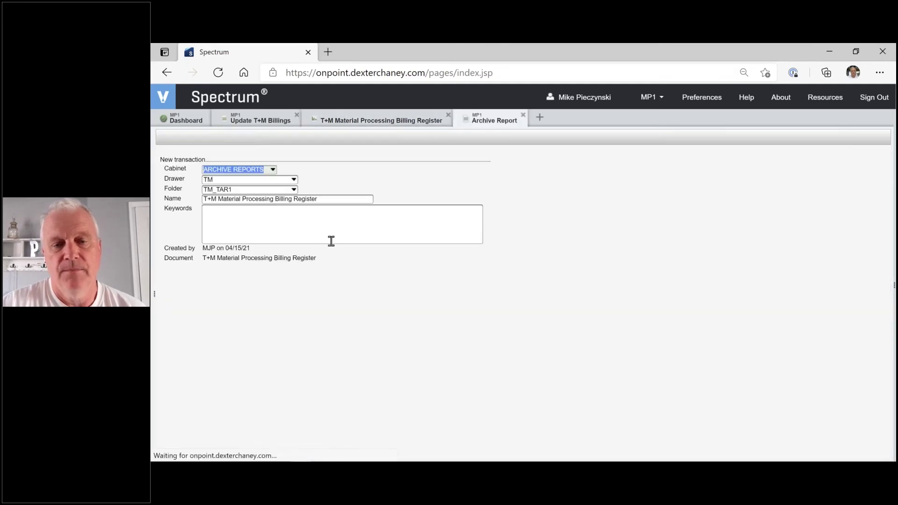
{"action": "left_click", "coordinate": [175, 138]}
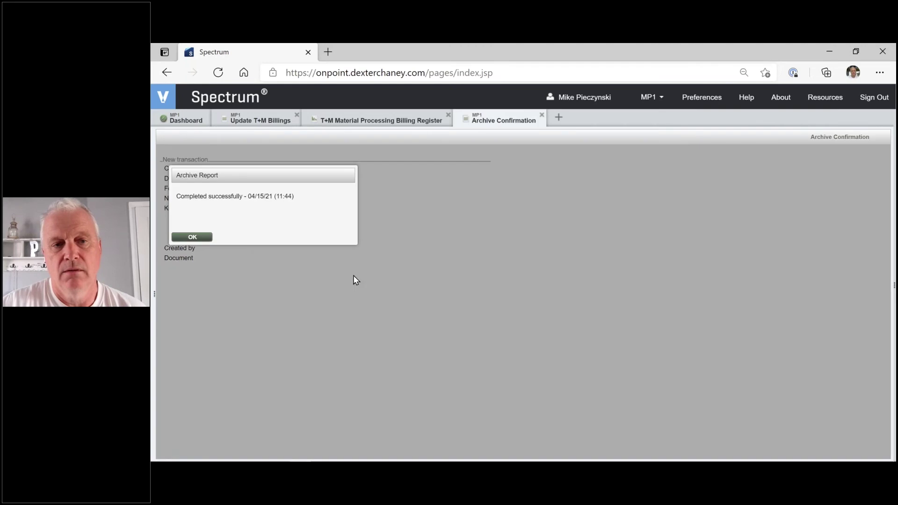
{"action": "left_click", "coordinate": [193, 237]}
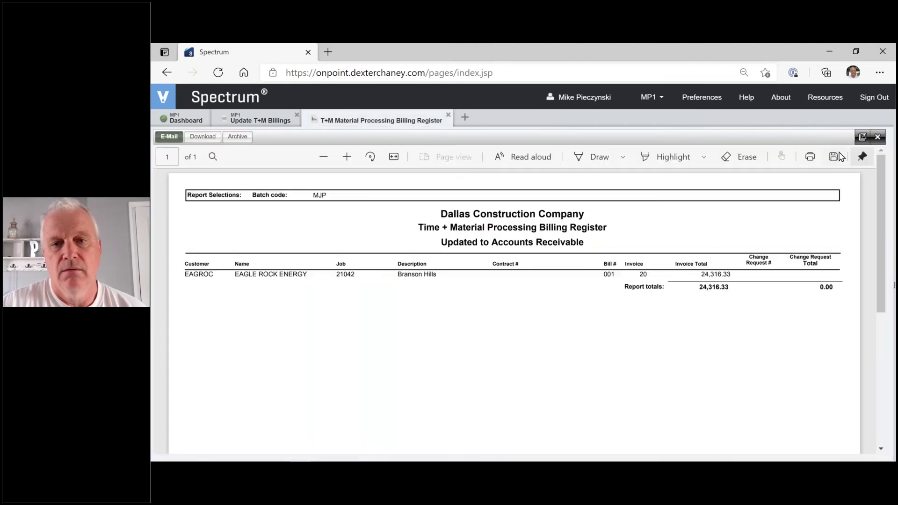
{"action": "left_click", "coordinate": [873, 138]}
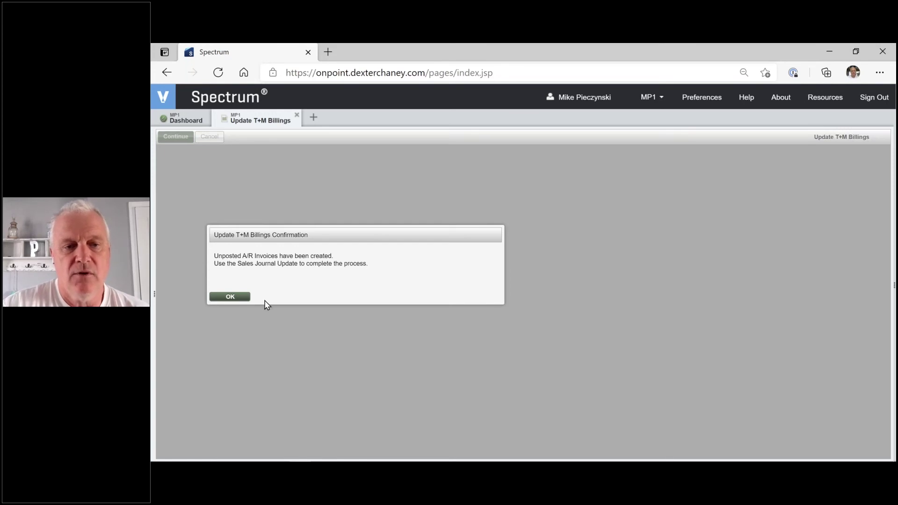
{"action": "left_click", "coordinate": [236, 299]}
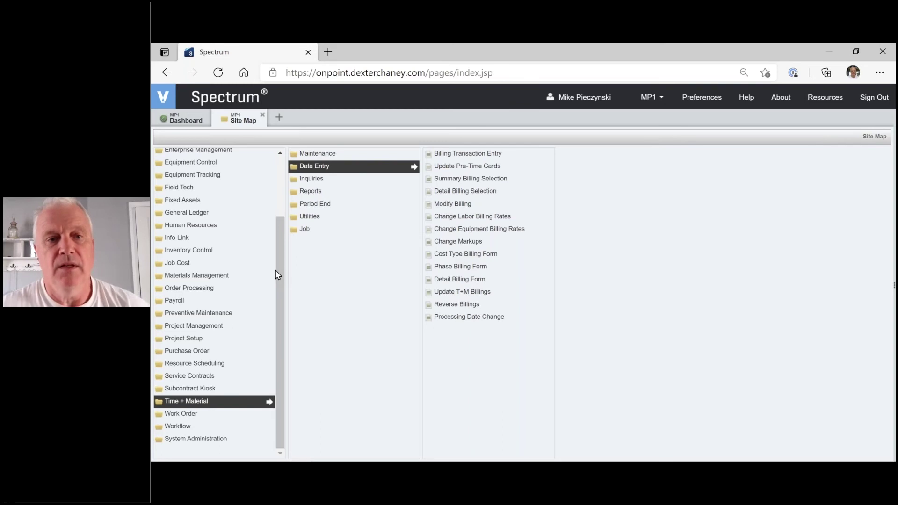
Inspect the unposted Accounts Receivable invoices in batch MJP, highlight the Eagle Rock Energy invoice, and close Customer Invoice Entry.
{"action": "scroll", "coordinate": [221, 225], "scroll_direction": "up", "scroll_amount": 3}
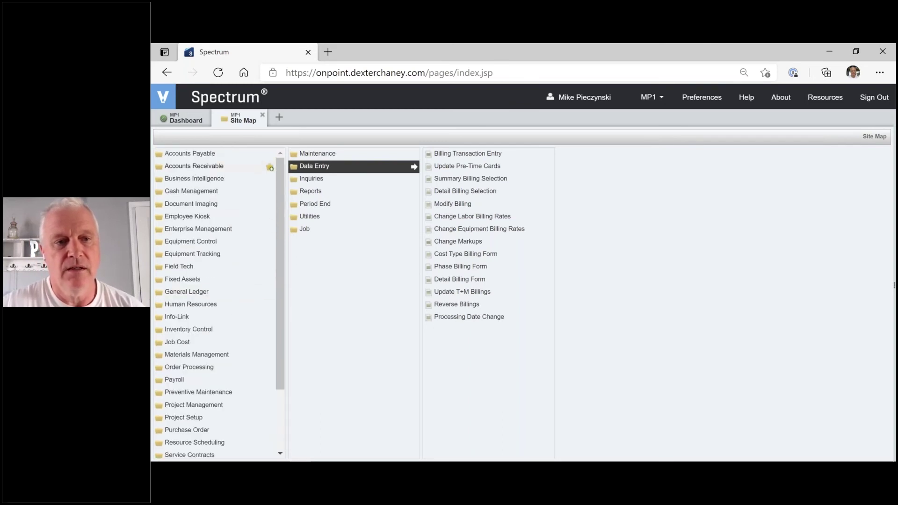
{"action": "left_click", "coordinate": [192, 169]}
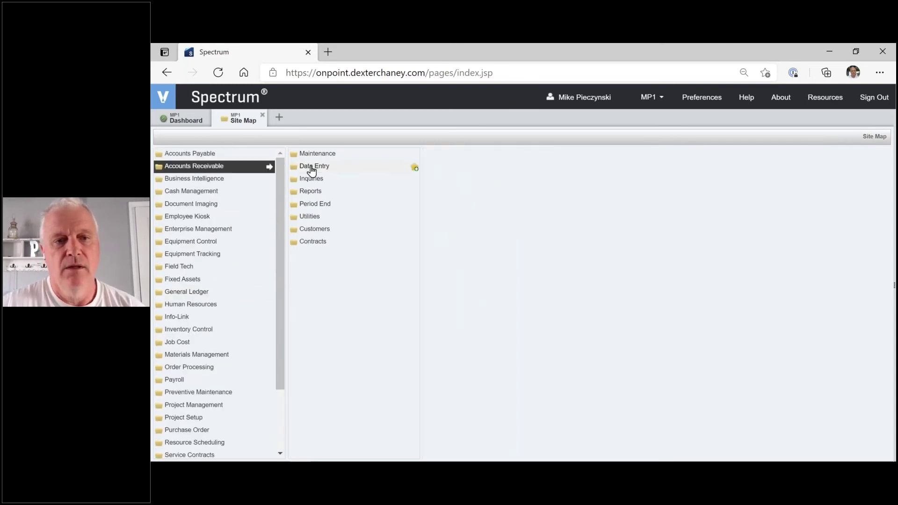
{"action": "left_click", "coordinate": [312, 169]}
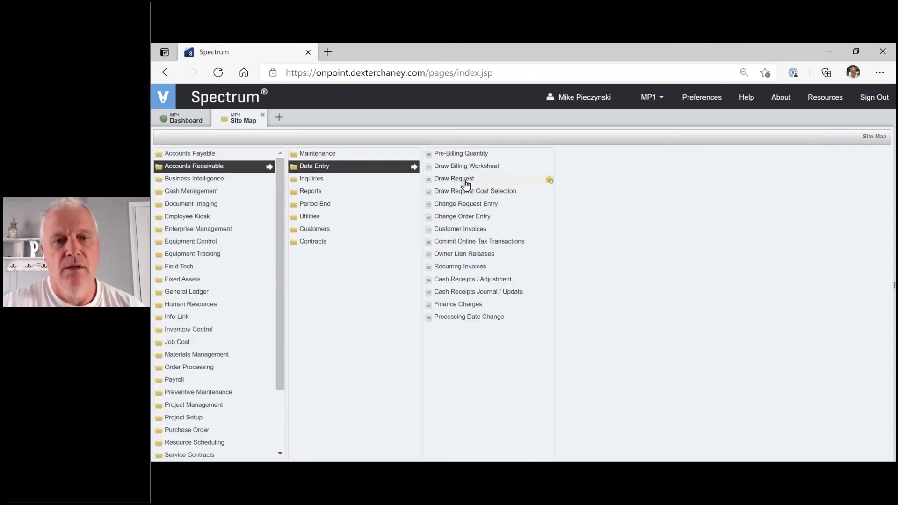
{"action": "left_click", "coordinate": [458, 230]}
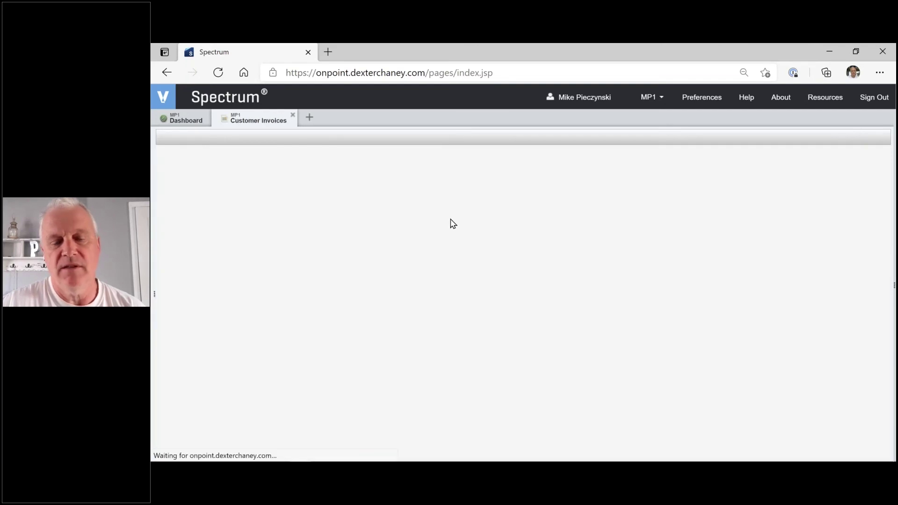
{"action": "left_click", "coordinate": [454, 174]}
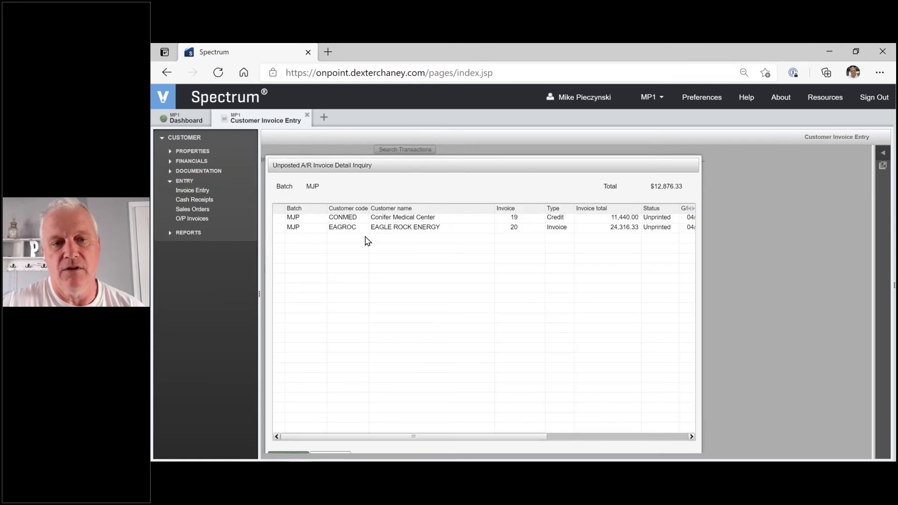
{"action": "left_click", "coordinate": [388, 230]}
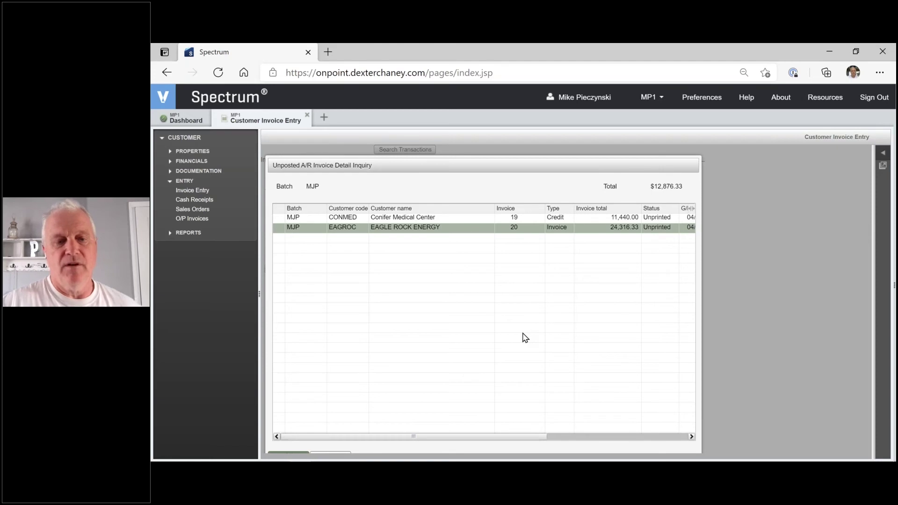
{"action": "key", "text": "Escape"}
{"action": "key", "text": "Escape"}
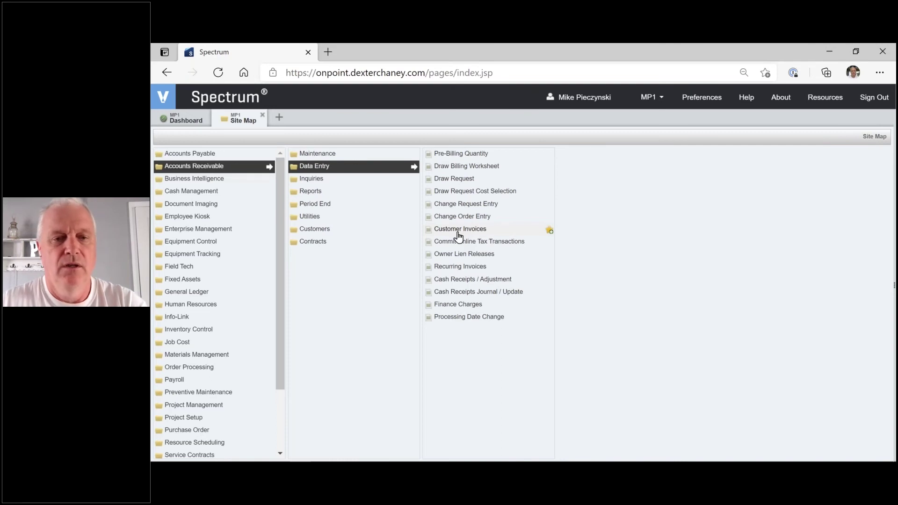
Reverse Time + Material billing 001 for job 21042 with G/L date 04/15/21 and A/R invoice batch MJP, and acknowledge the update.
{"action": "scroll", "coordinate": [213, 412], "scroll_direction": "down", "scroll_amount": 3}
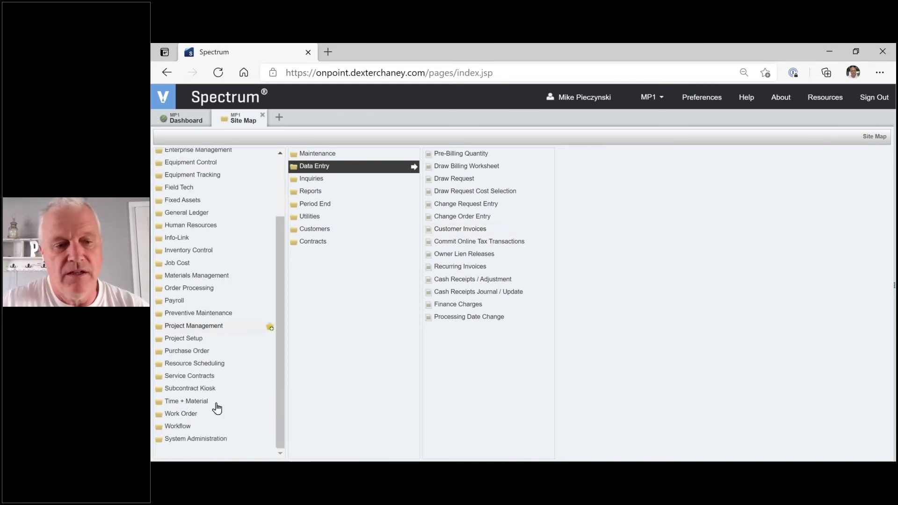
{"action": "left_click", "coordinate": [191, 405]}
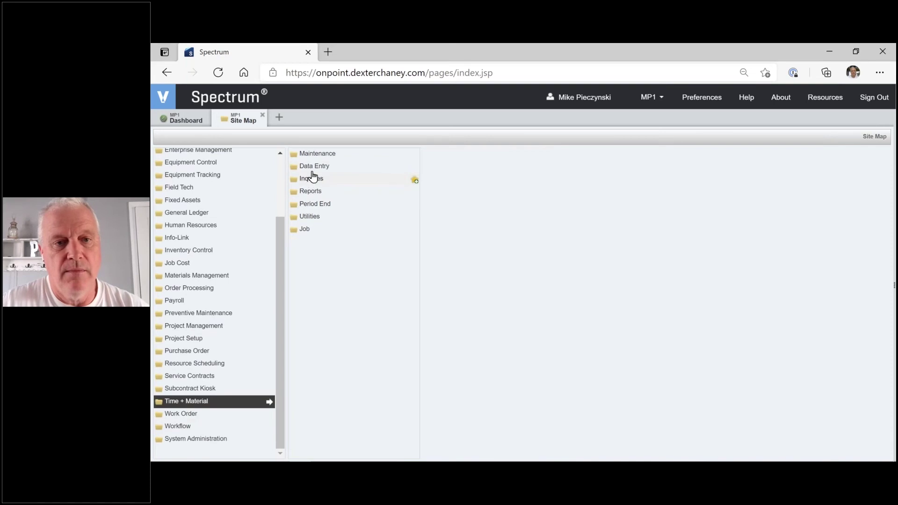
{"action": "left_click", "coordinate": [314, 168]}
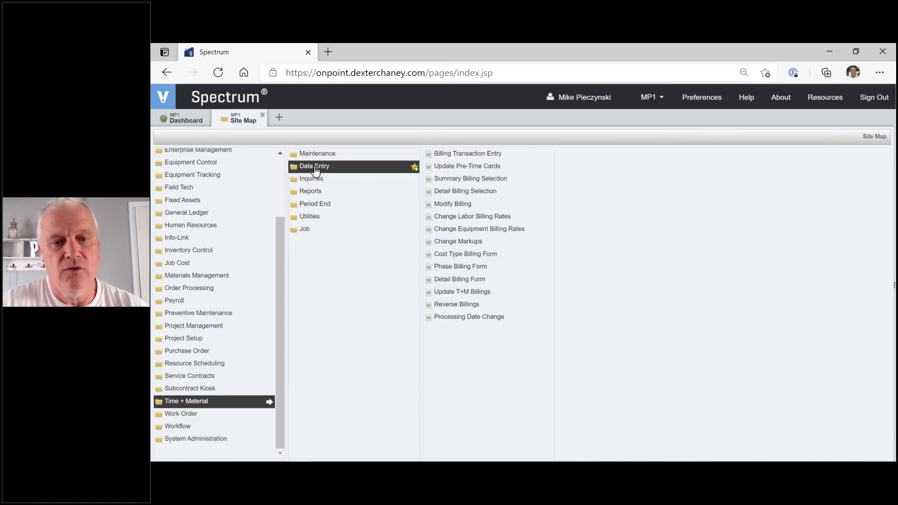
{"action": "left_click", "coordinate": [453, 305]}
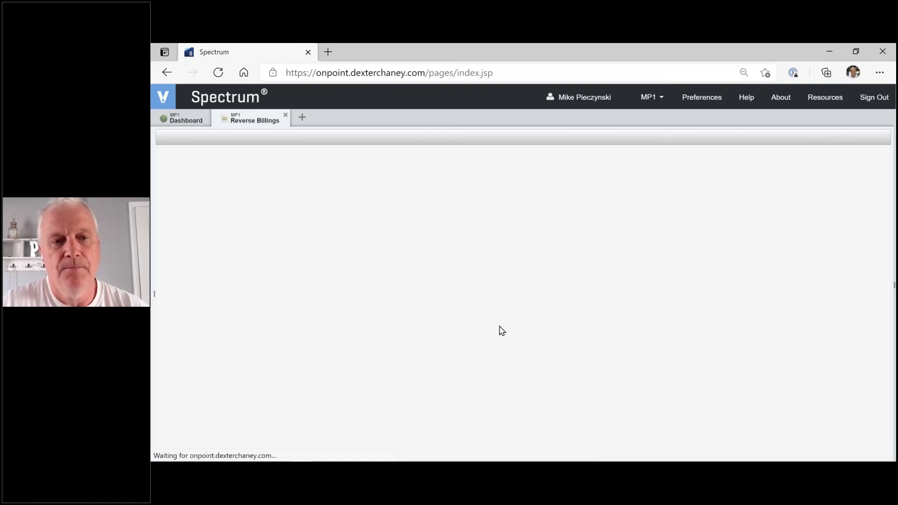
{"action": "type", "text": "21042"}
{"action": "key", "text": "Tab"}
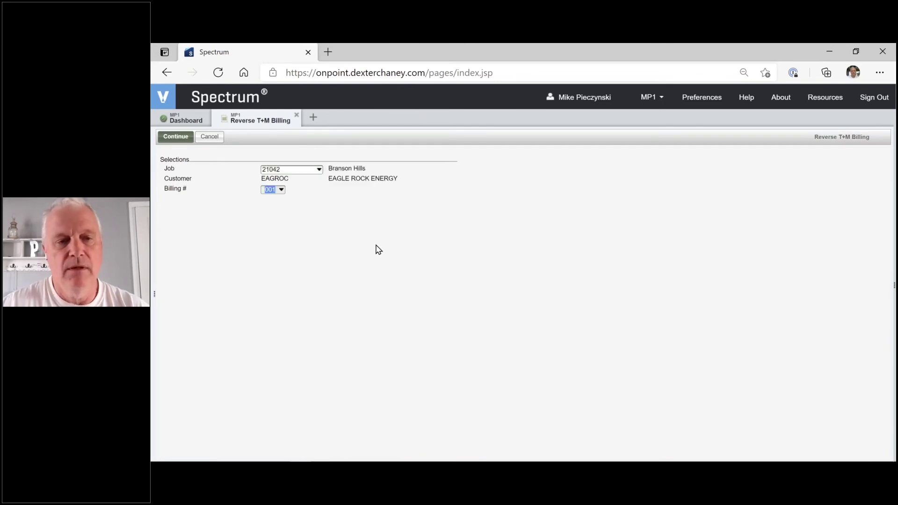
{"action": "key", "text": "Tab"}
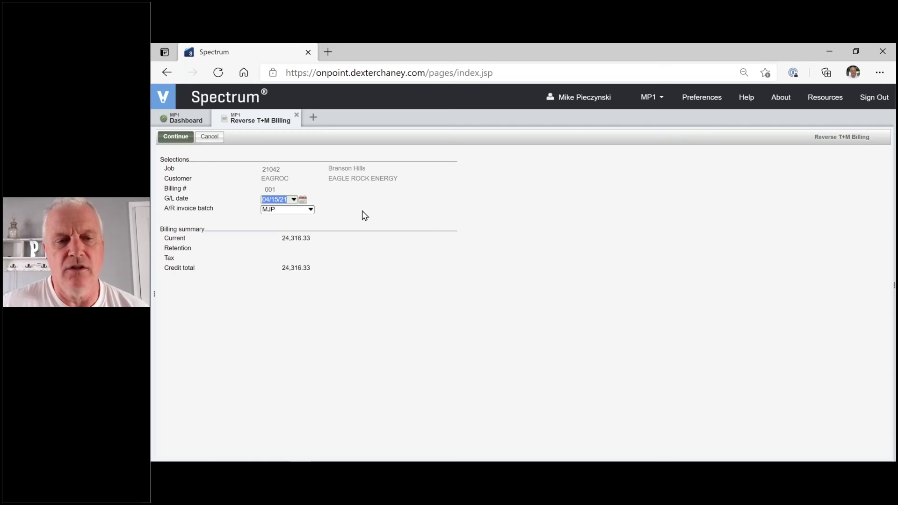
{"action": "key", "text": "Tab"}
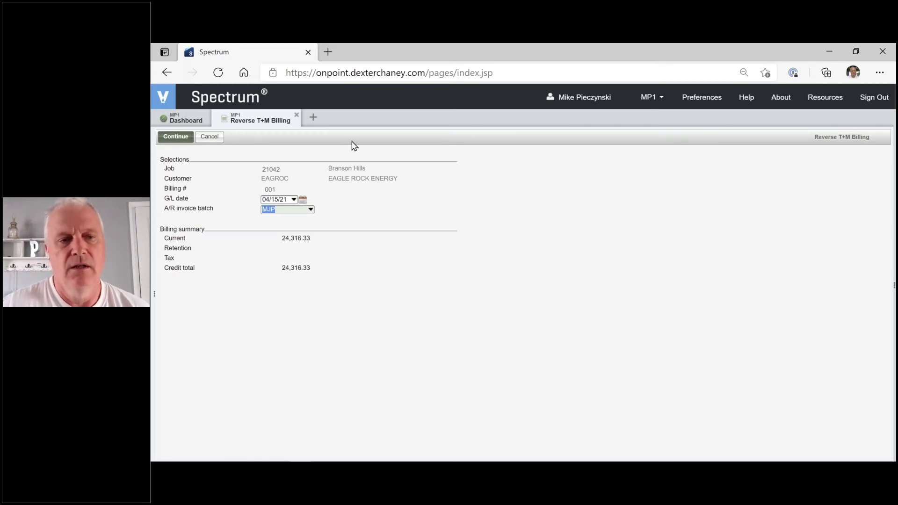
{"action": "left_click", "coordinate": [176, 137]}
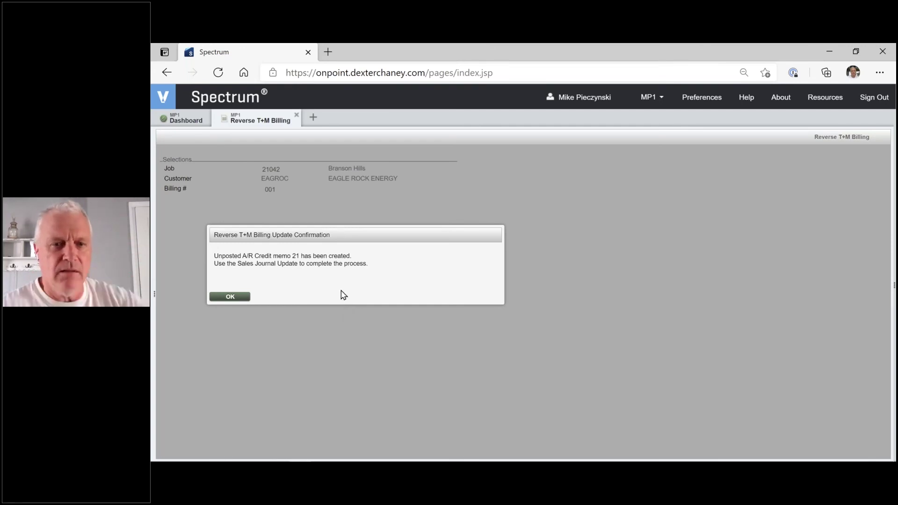
{"action": "left_click", "coordinate": [234, 298]}
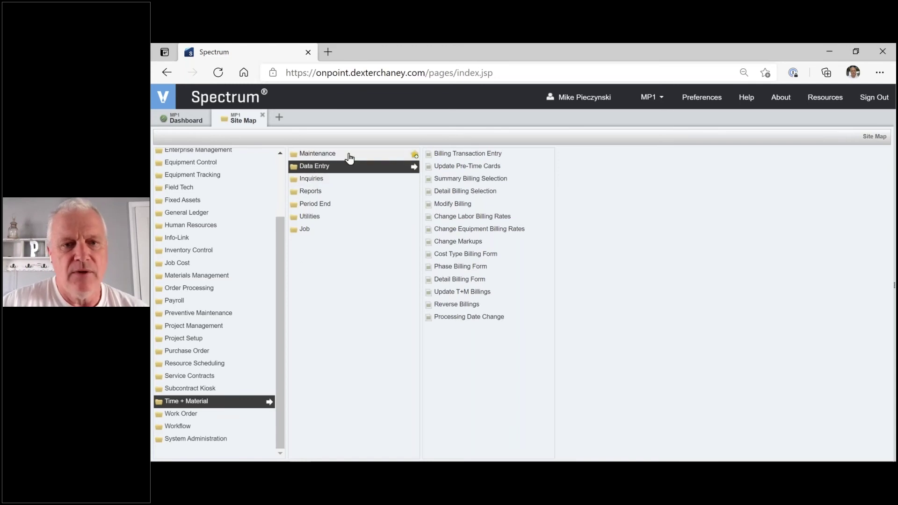
Preview the Time + Material Pre-Billing Report for job 21042 with billing status Unselected, sorted by cost type.
{"action": "left_click", "coordinate": [316, 193]}
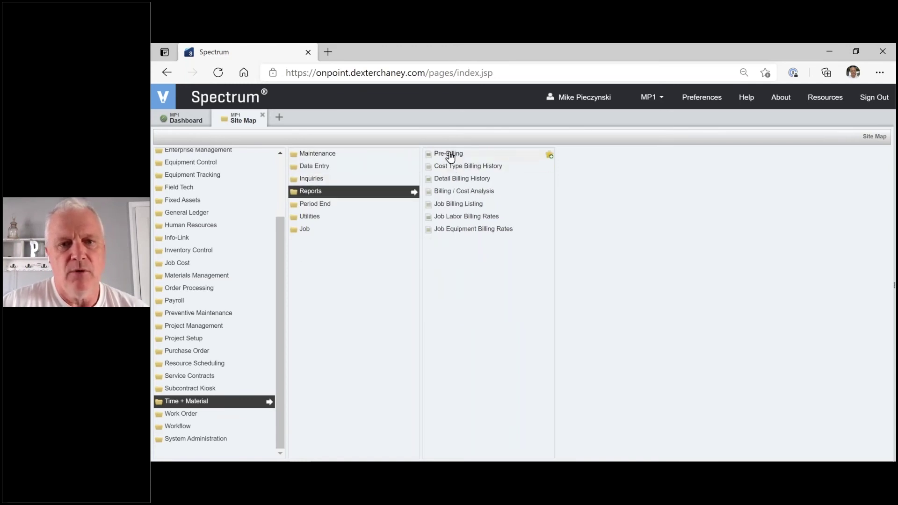
{"action": "left_click", "coordinate": [448, 154]}
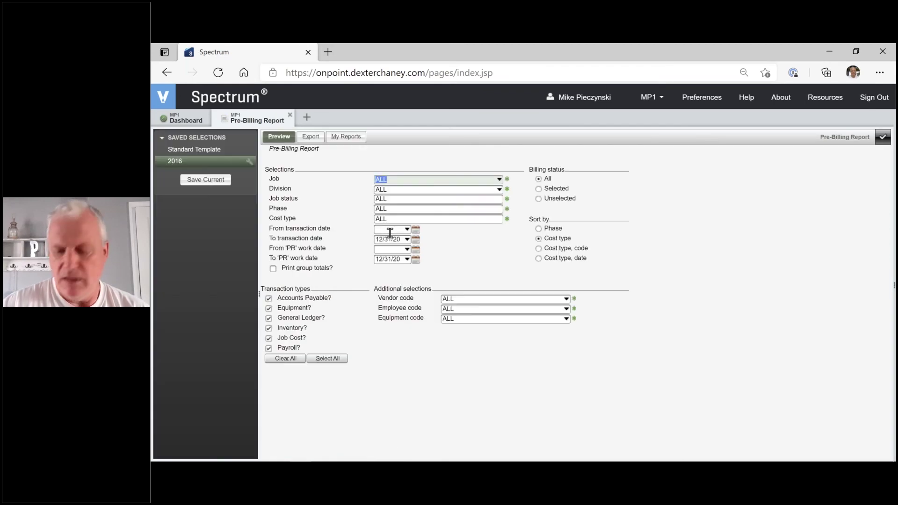
{"action": "type", "text": "2104"}
{"action": "key", "text": "Tab"}
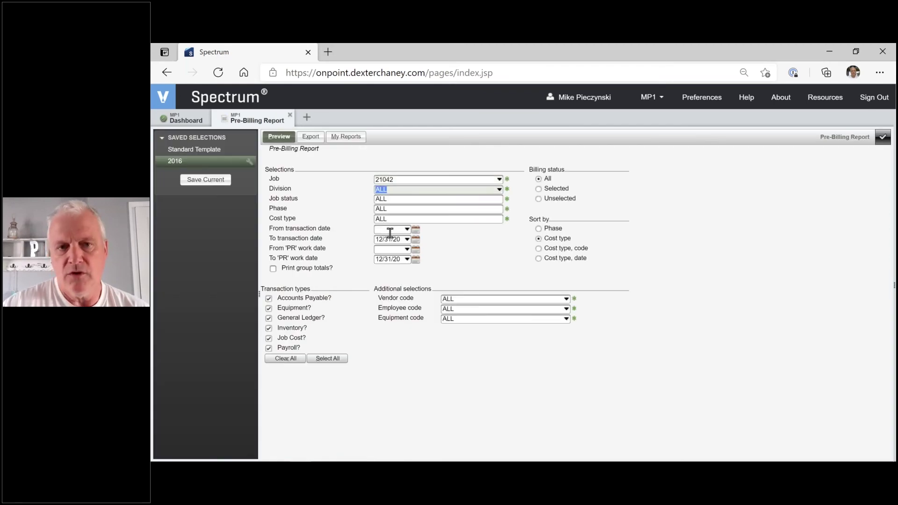
{"action": "left_click", "coordinate": [539, 199]}
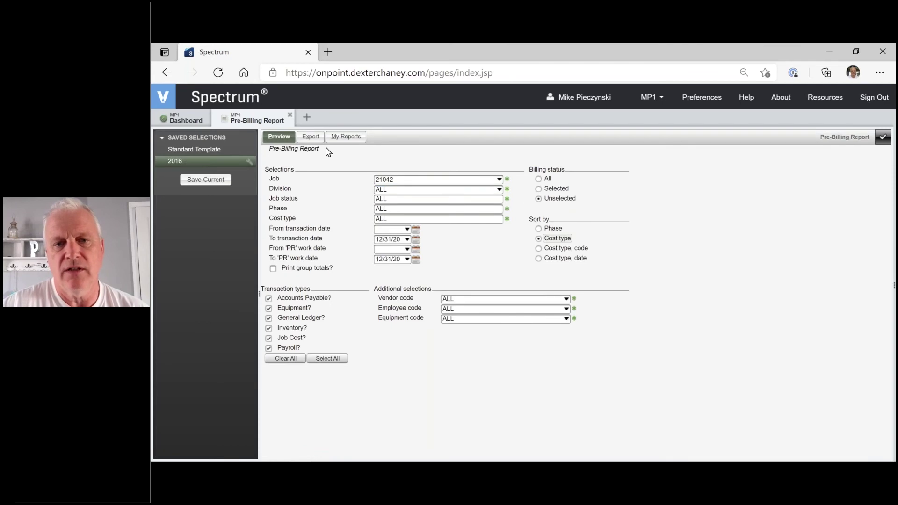
{"action": "left_click", "coordinate": [280, 139]}
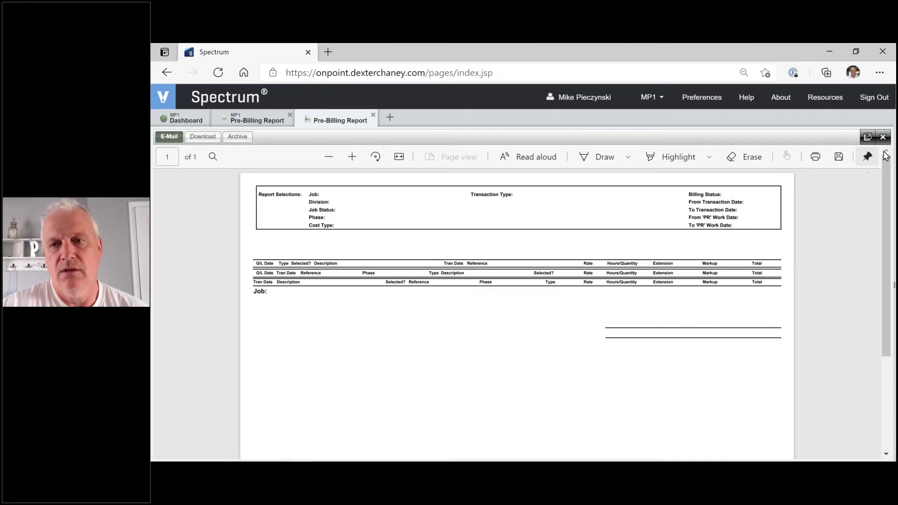
Close the preview, try the Pre-Billing Report with billing status Selected, and close that preview as well.
{"action": "left_click", "coordinate": [883, 136]}
{"action": "left_click", "coordinate": [556, 189]}
{"action": "left_click", "coordinate": [275, 135]}
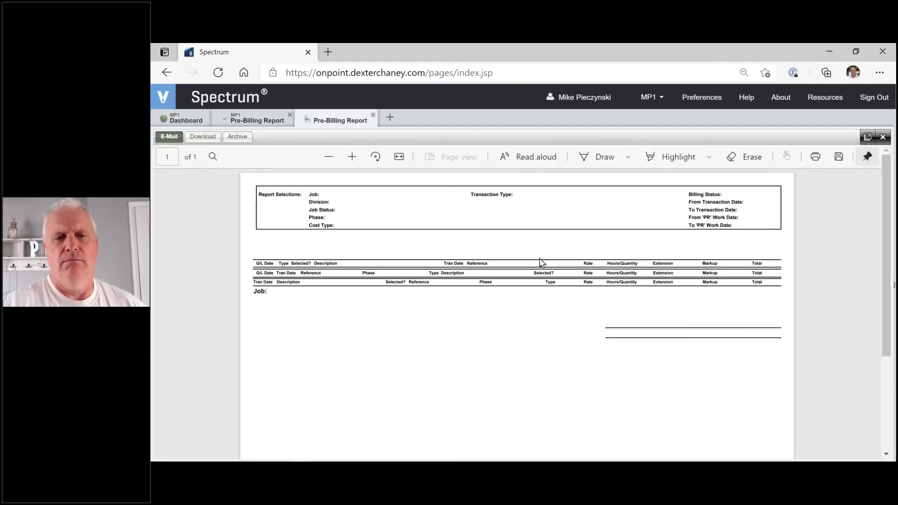
{"action": "left_click", "coordinate": [373, 116]}
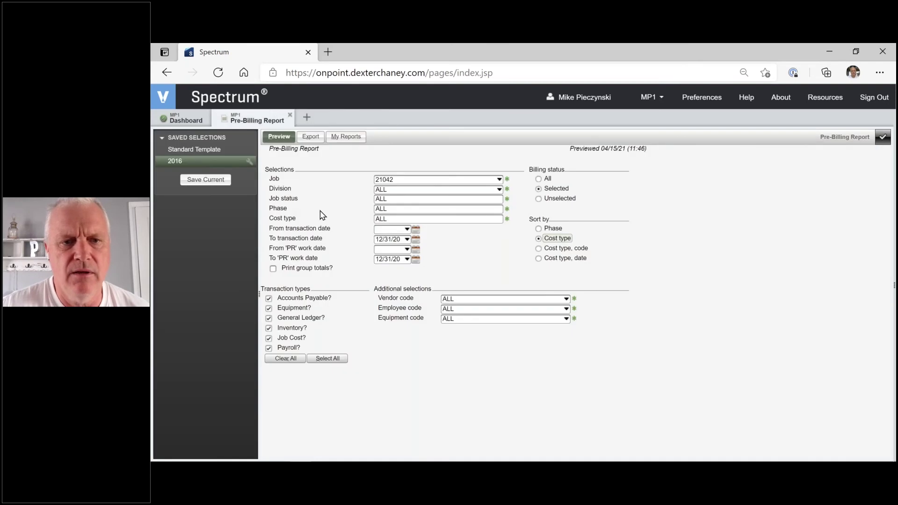
Load the Standard Template selections and preview the Pre-Billing Report for job 21042 with billing status Selected, sorted by phase.
{"action": "left_click", "coordinate": [203, 150]}
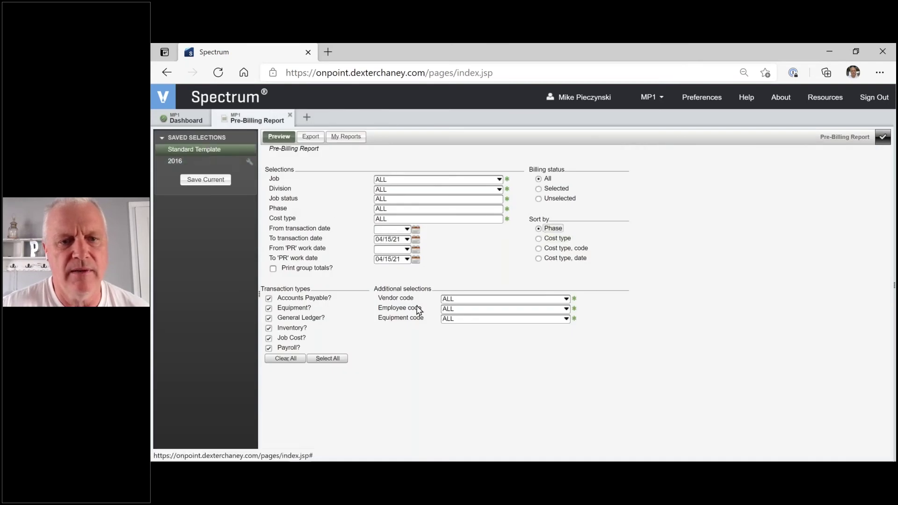
{"action": "left_click", "coordinate": [395, 187]}
{"action": "left_click", "coordinate": [395, 180]}
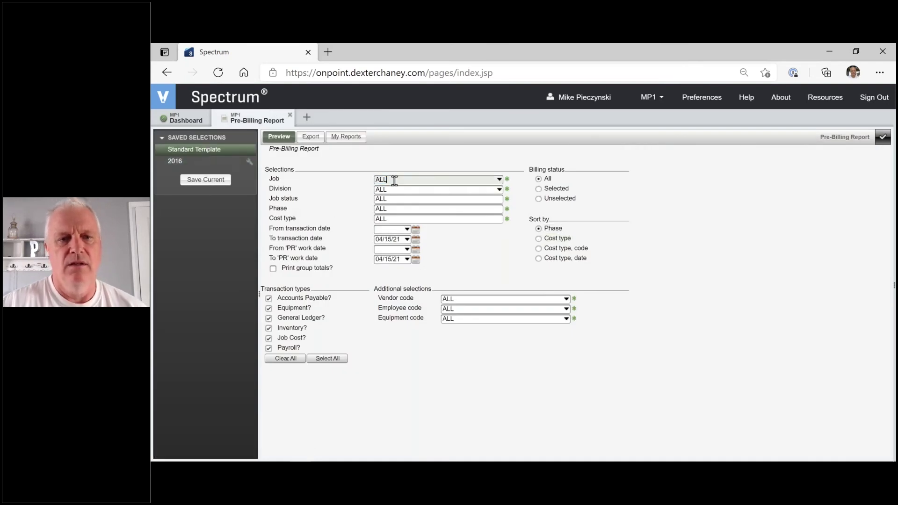
{"action": "type", "text": "21042"}
{"action": "key", "text": "Tab"}
{"action": "left_click", "coordinate": [539, 190]}
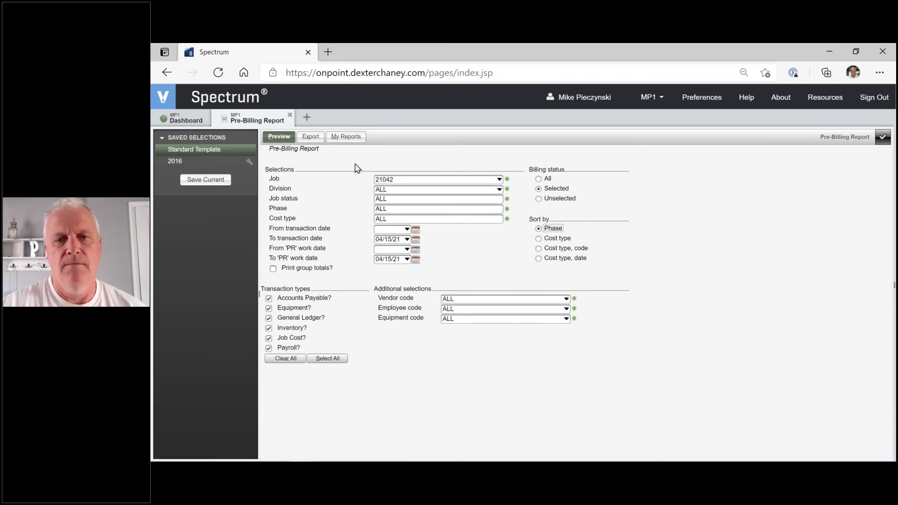
{"action": "left_click", "coordinate": [278, 137]}
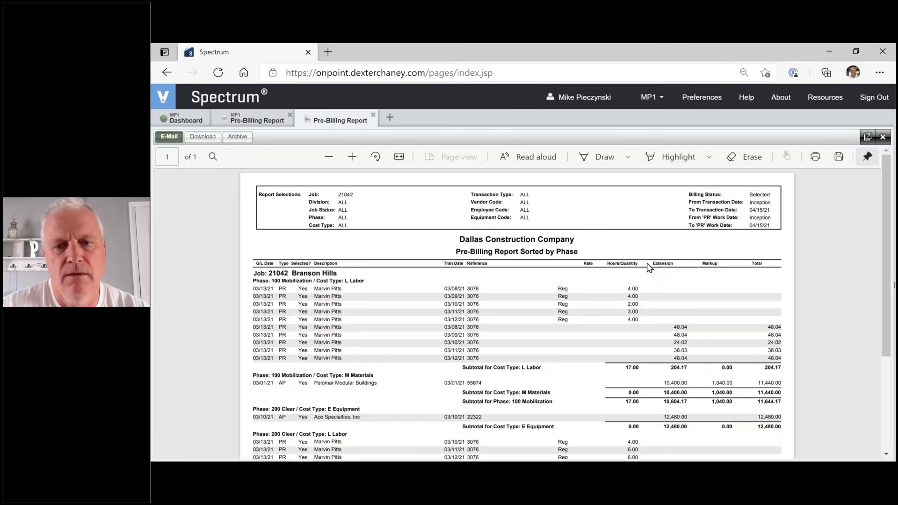
Examine the selected transactions and subtotals under the Mobilization and Clear phases, and close the report and its form.
{"action": "scroll", "coordinate": [603, 329], "scroll_direction": "down", "scroll_amount": 1}
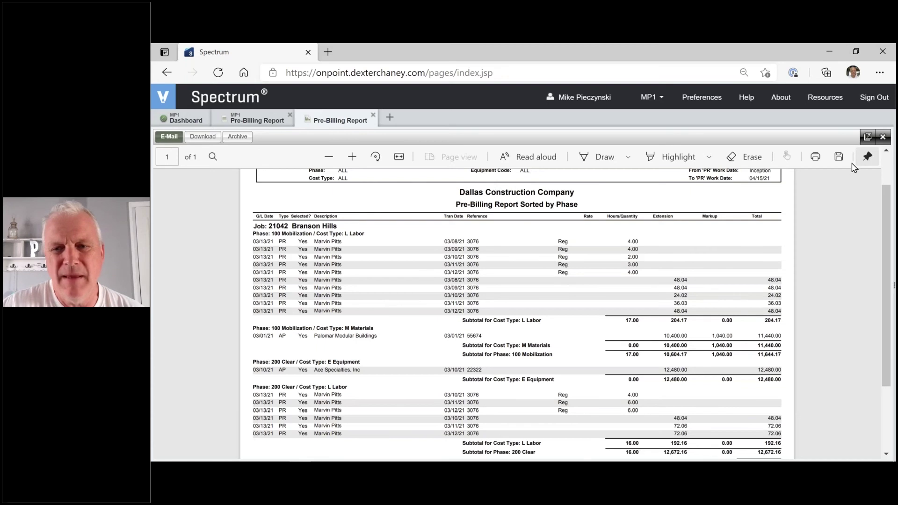
{"action": "left_click", "coordinate": [882, 137]}
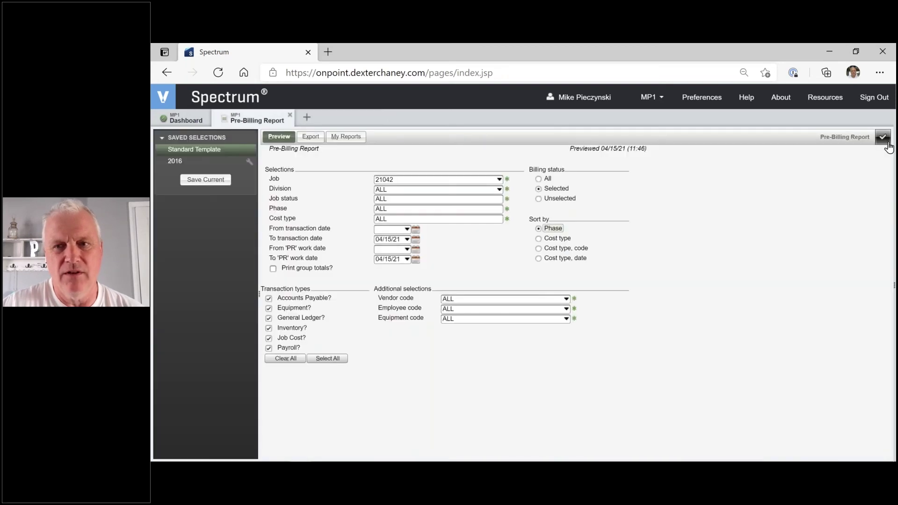
{"action": "left_click", "coordinate": [888, 140]}
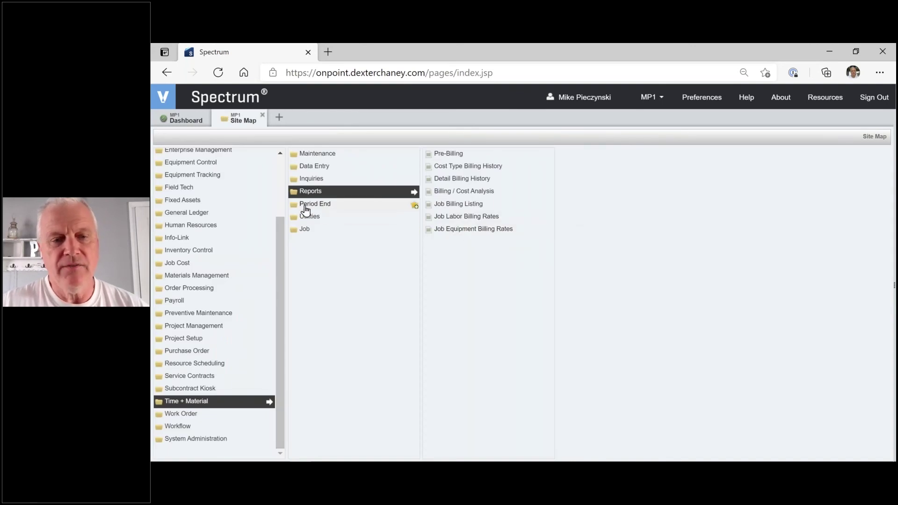
Open the batch summary of unposted invoices for batch MJP from Accounts Receivable Customer Invoices.
{"action": "left_click", "coordinate": [311, 168]}
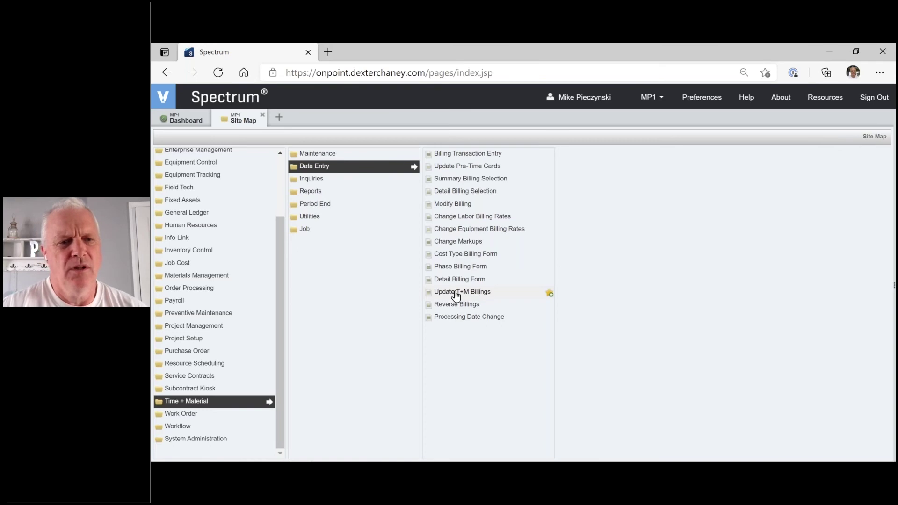
{"action": "left_click_drag", "start_coordinate": [284, 252], "coordinate": [279, 174]}
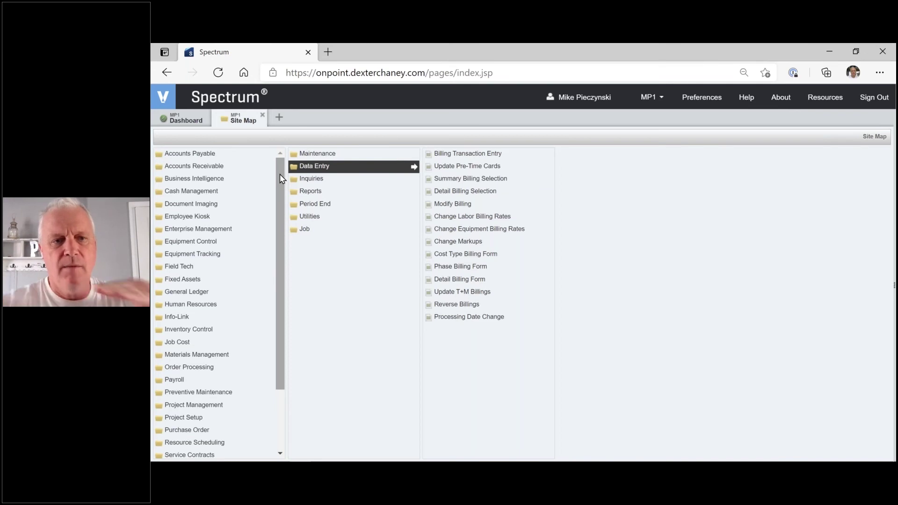
{"action": "left_click", "coordinate": [199, 169]}
{"action": "left_click", "coordinate": [311, 169]}
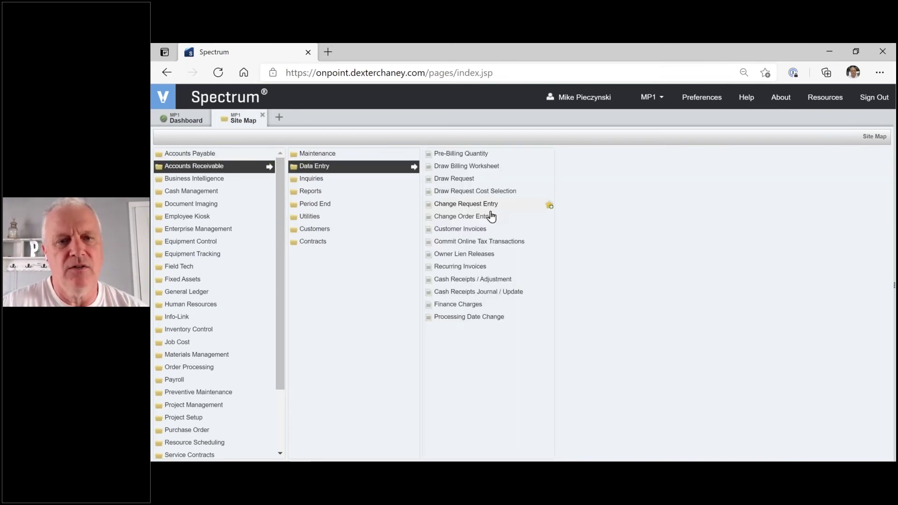
{"action": "left_click", "coordinate": [452, 229]}
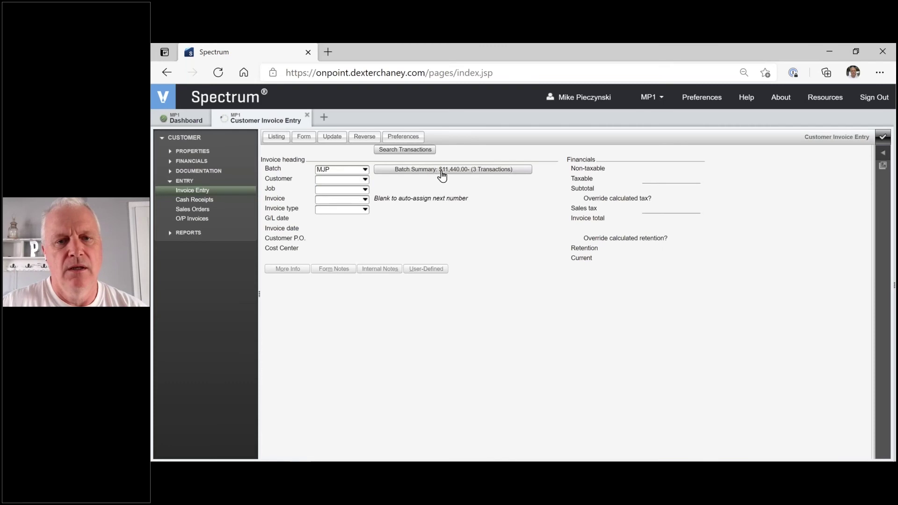
{"action": "left_click", "coordinate": [443, 171]}
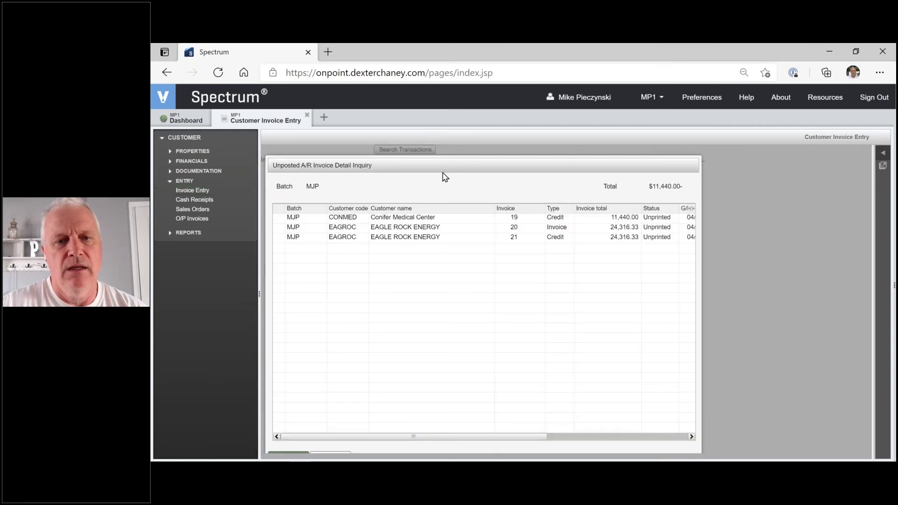
Examine Eagle Rock Energy's invoice 20 and credit 21 in unposted batch MJP, and close the inquiry and customer invoice entry.
{"action": "left_click", "coordinate": [564, 228]}
{"action": "left_click", "coordinate": [560, 238]}
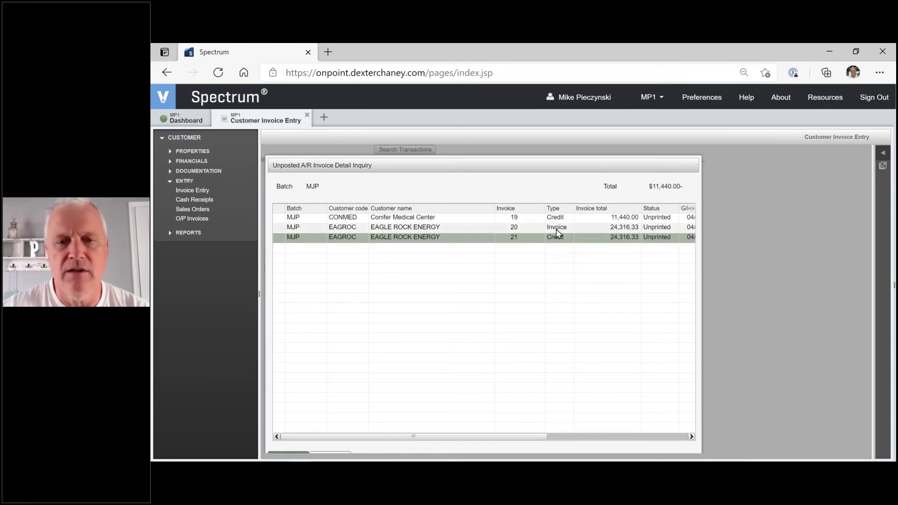
{"action": "key", "text": "Up"}
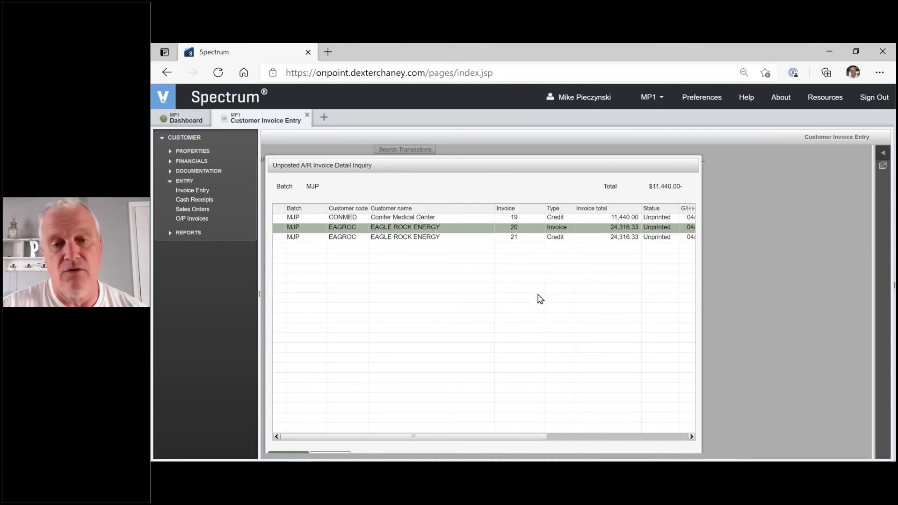
{"action": "key", "text": "Escape"}
{"action": "key", "text": "Escape"}
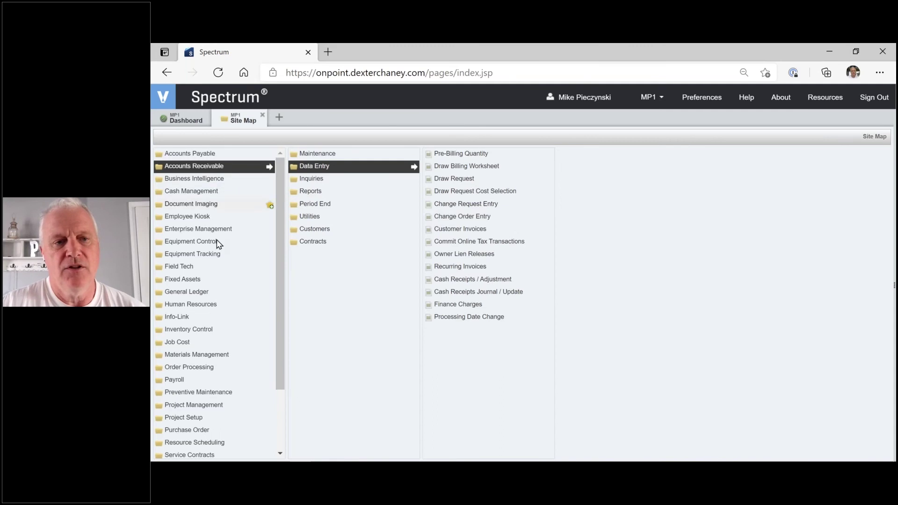
Set up a Time + Material summary billing deselection for job 21042, cancel it without processing, and return to the dashboard.
{"action": "scroll", "coordinate": [208, 423], "scroll_direction": "down", "scroll_amount": 3}
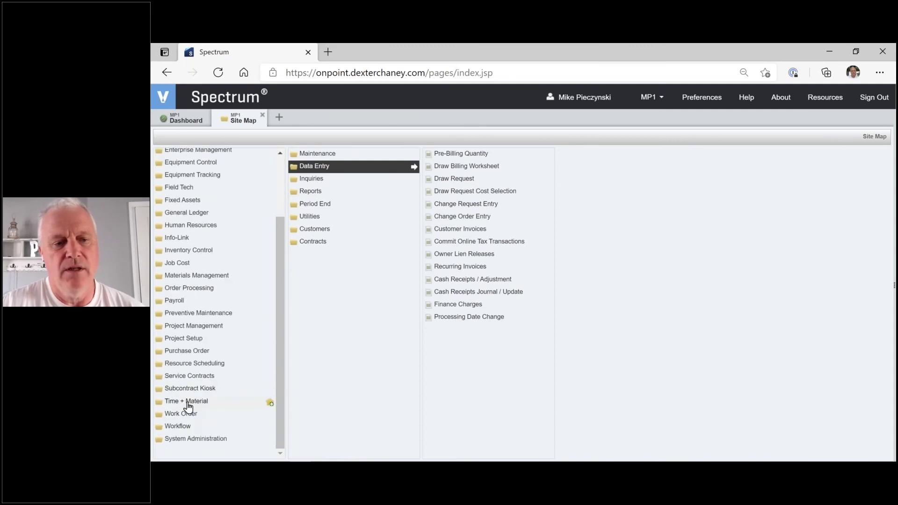
{"action": "left_click", "coordinate": [188, 404]}
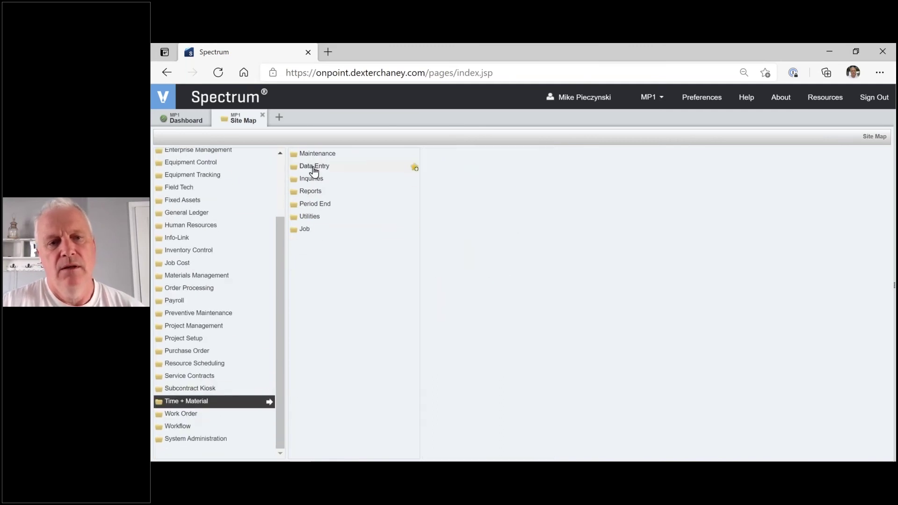
{"action": "left_click", "coordinate": [314, 169]}
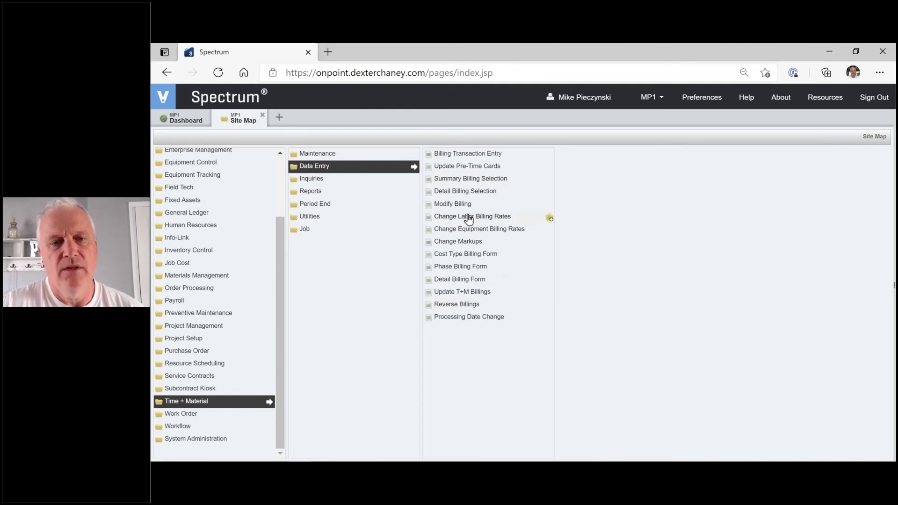
{"action": "left_click", "coordinate": [459, 179]}
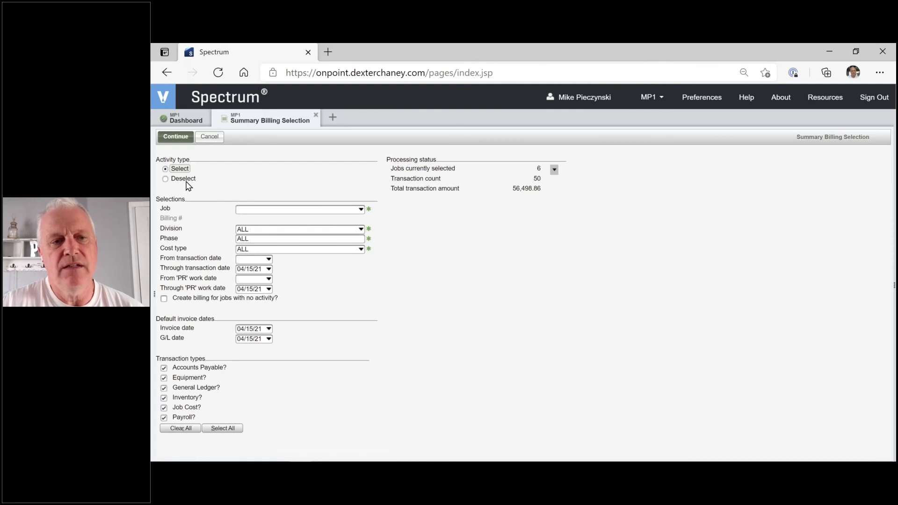
{"action": "left_click", "coordinate": [186, 182]}
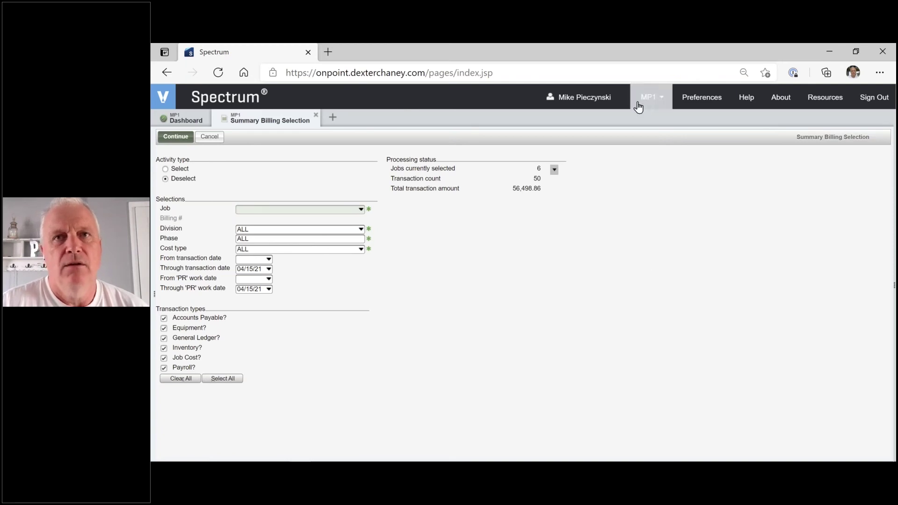
{"action": "type", "text": "21042"}
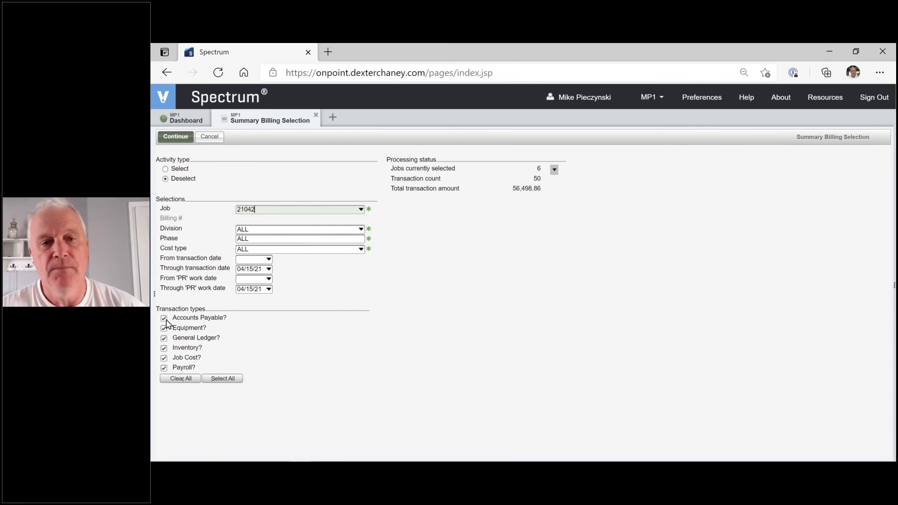
{"action": "left_click", "coordinate": [209, 137]}
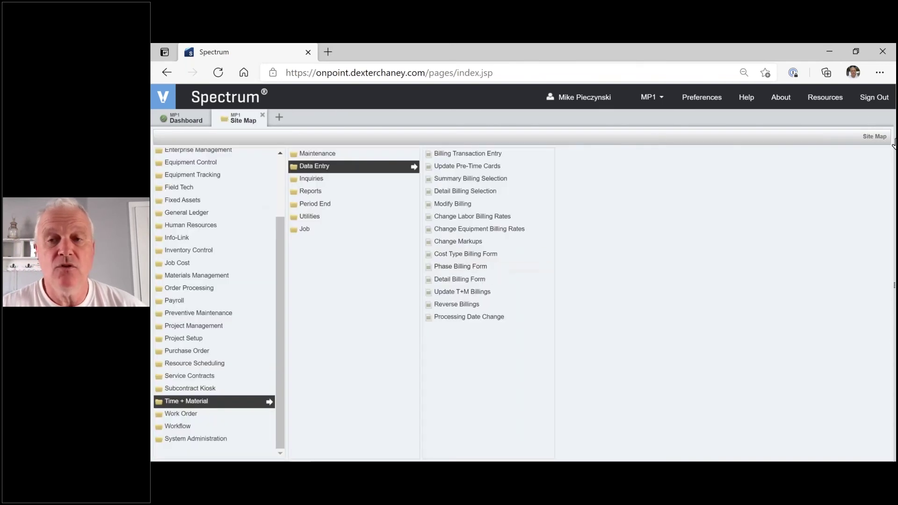
{"action": "left_click", "coordinate": [262, 115]}
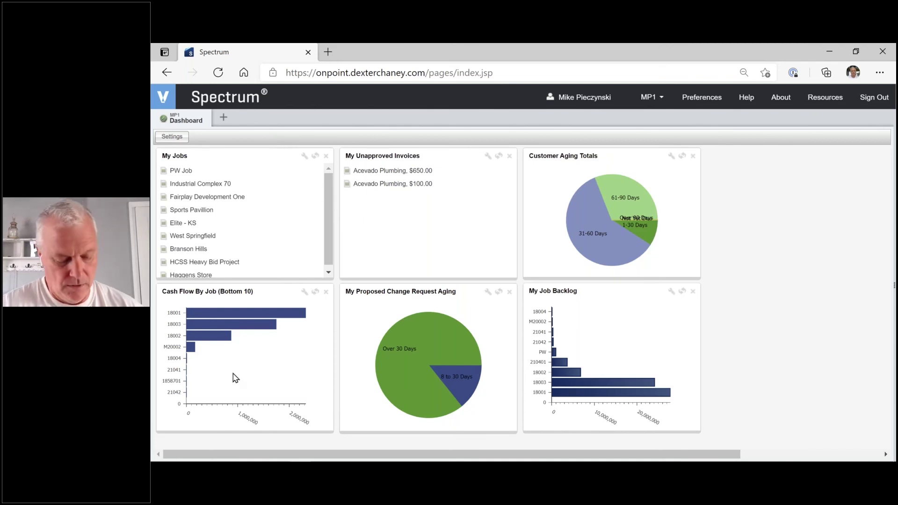
Switch to the PowerPoint slide show and advance to the Questions? slide.
{"action": "key", "text": "alt+Tab"}
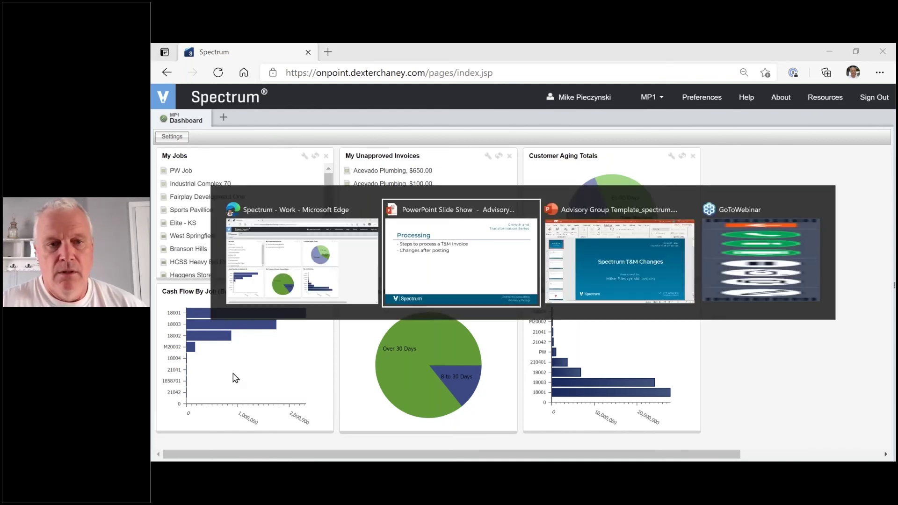
{"action": "key", "text": "Right"}
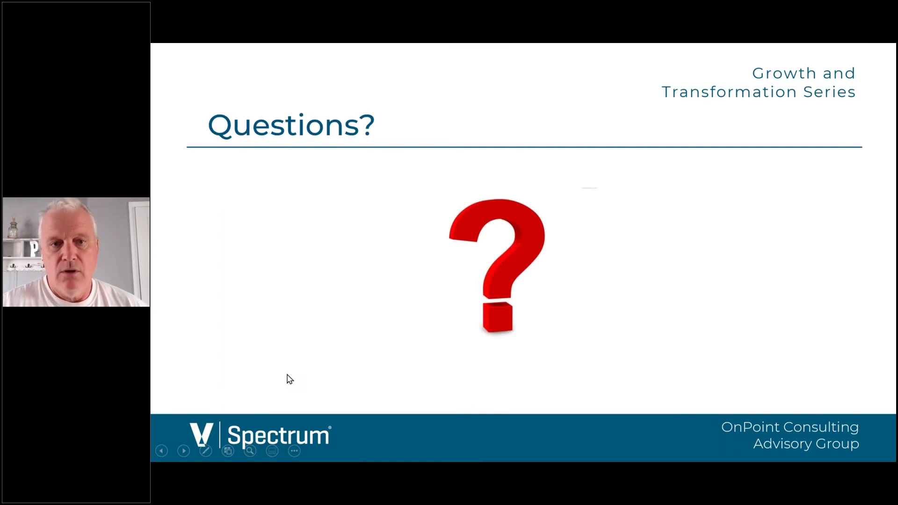
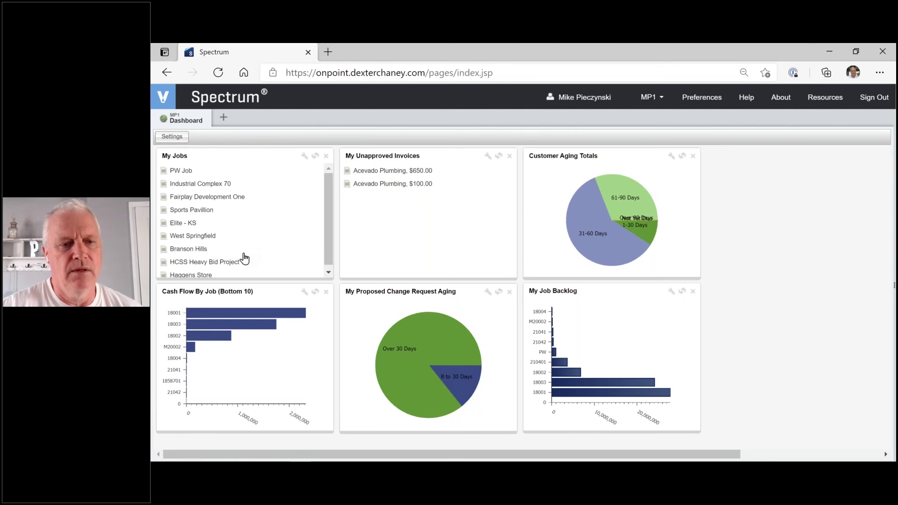
Review the main properties and phases of the HCSS Heavy Bid Project job, including the details of phase 01-10501, and close the phase view.
{"action": "left_click", "coordinate": [230, 263]}
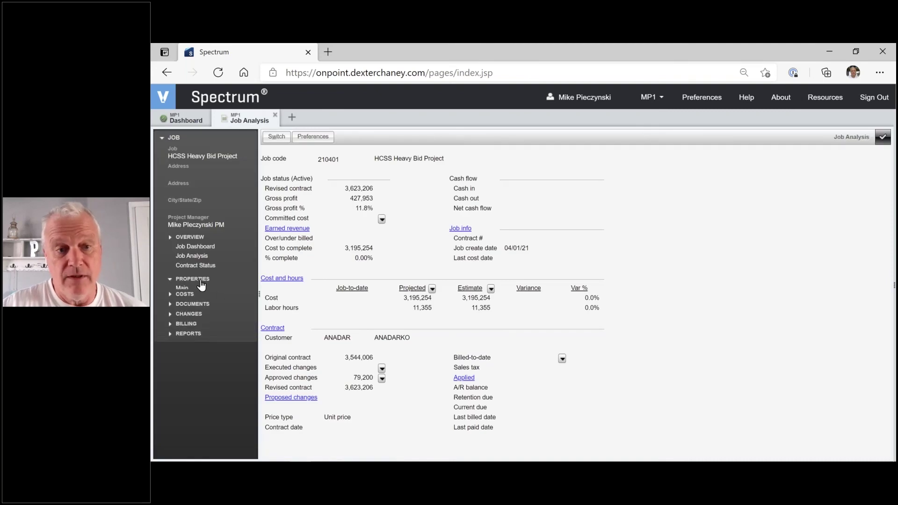
{"action": "left_click", "coordinate": [197, 282]}
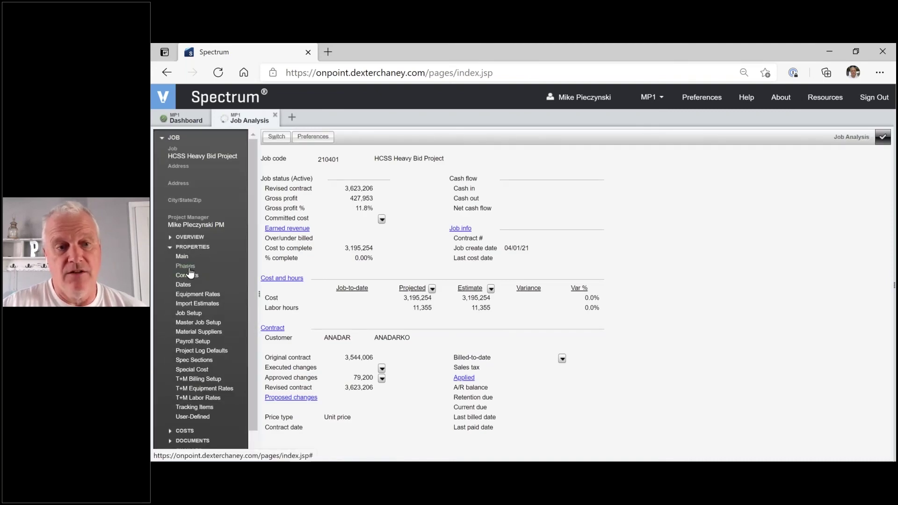
{"action": "left_click", "coordinate": [187, 267]}
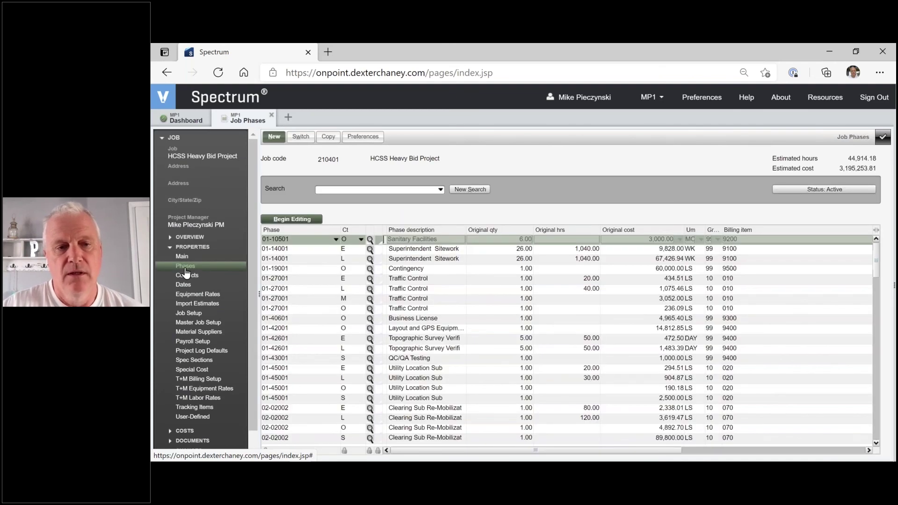
{"action": "left_click", "coordinate": [182, 257]}
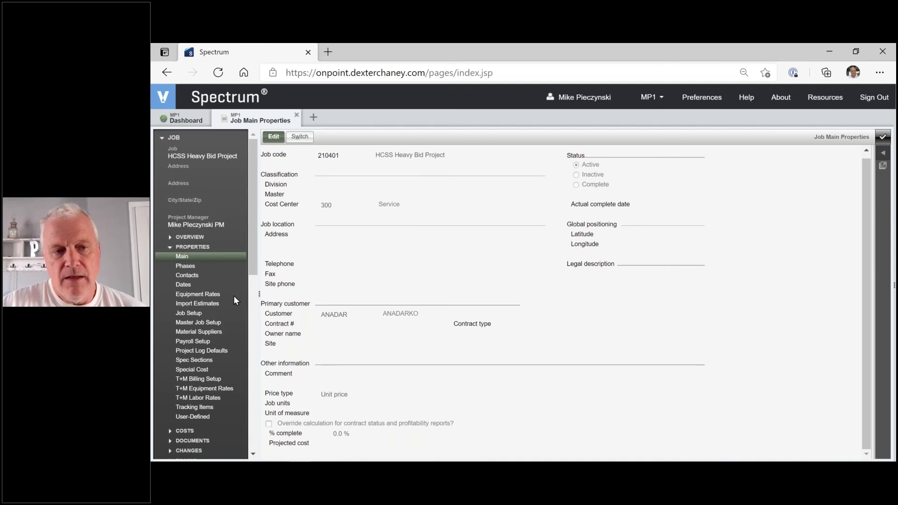
{"action": "left_click", "coordinate": [192, 267]}
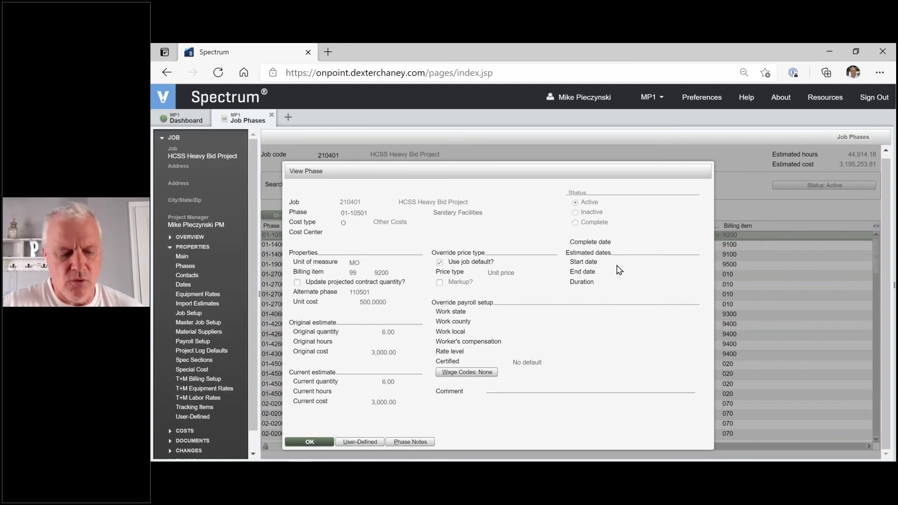
{"action": "key", "text": "Escape"}
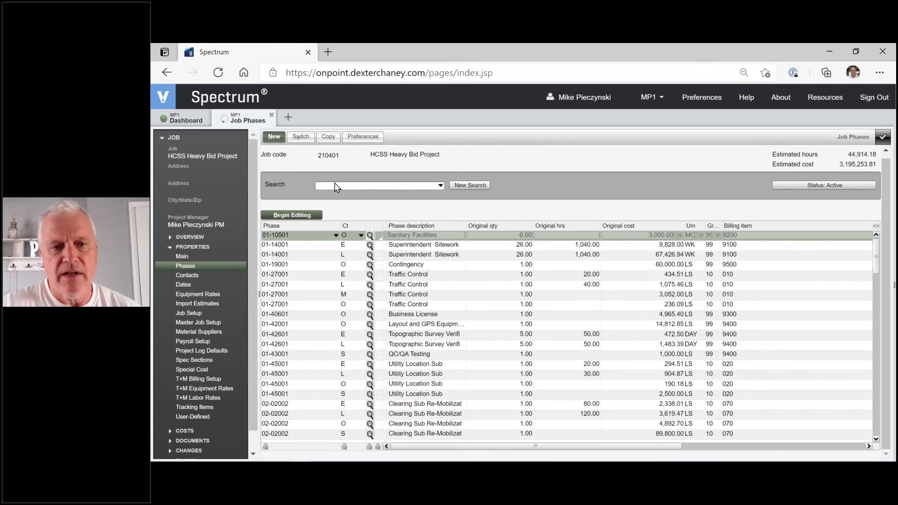
Start a new phase 09-99999 on job 210401 with description CO1 and cost type L.
{"action": "type", "text": "99"}
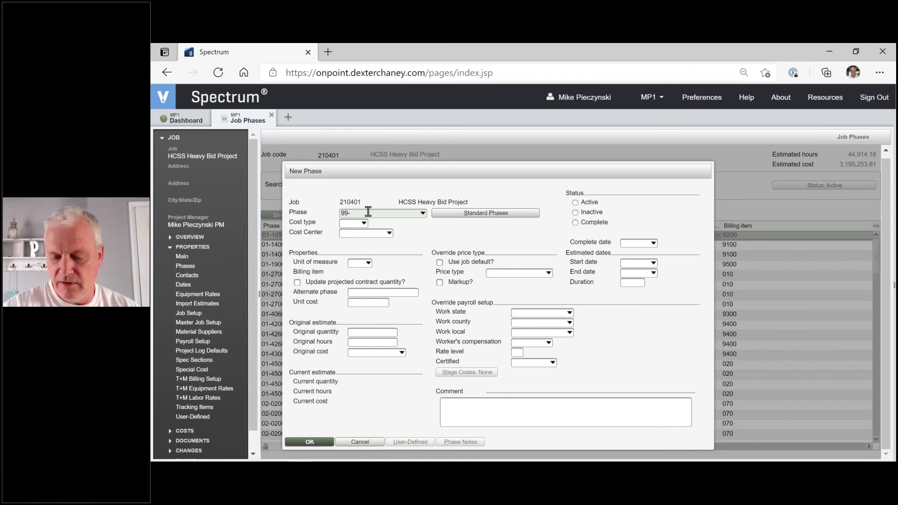
{"action": "type", "text": "99"}
{"action": "key", "text": "Tab"}
{"action": "type", "text": "CO"}
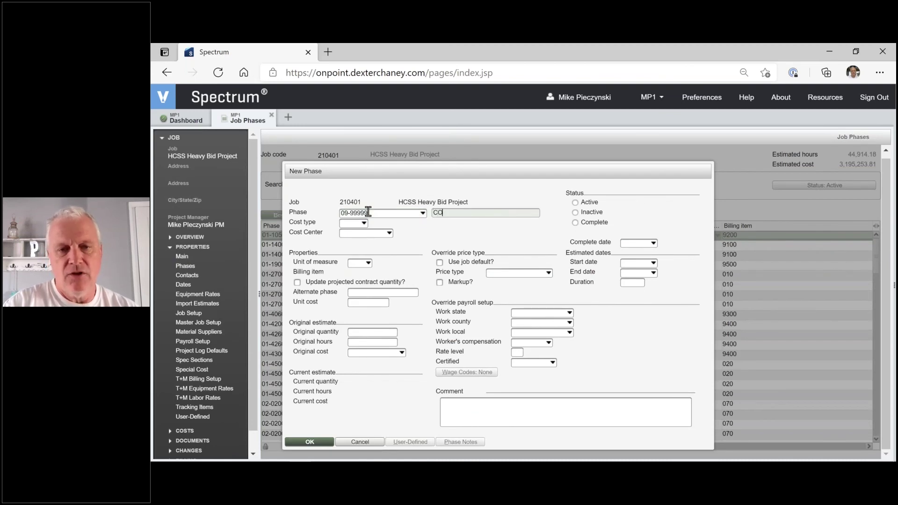
{"action": "type", "text": "1"}
{"action": "key", "text": "Tab"}
{"action": "key", "text": "Tab"}
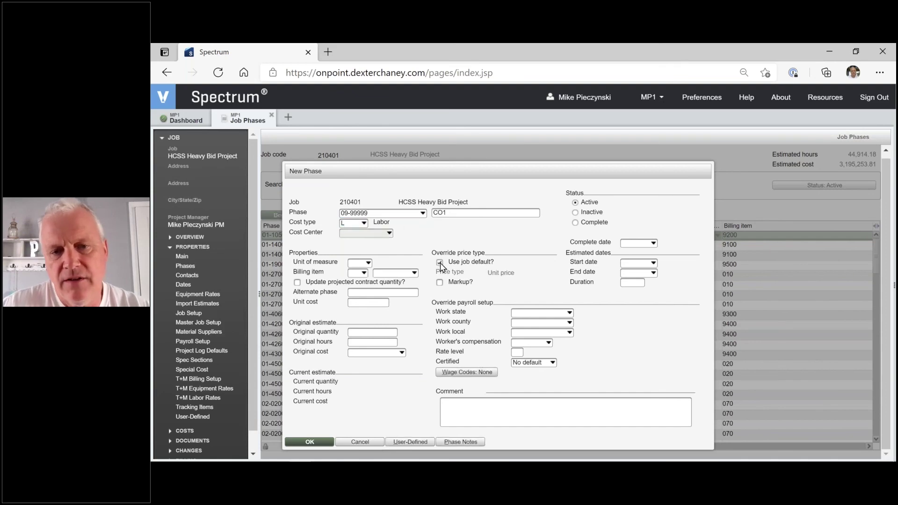
Override the new phase's default price type with Time + Material, and cancel the phase entry without saving.
{"action": "left_click", "coordinate": [441, 263]}
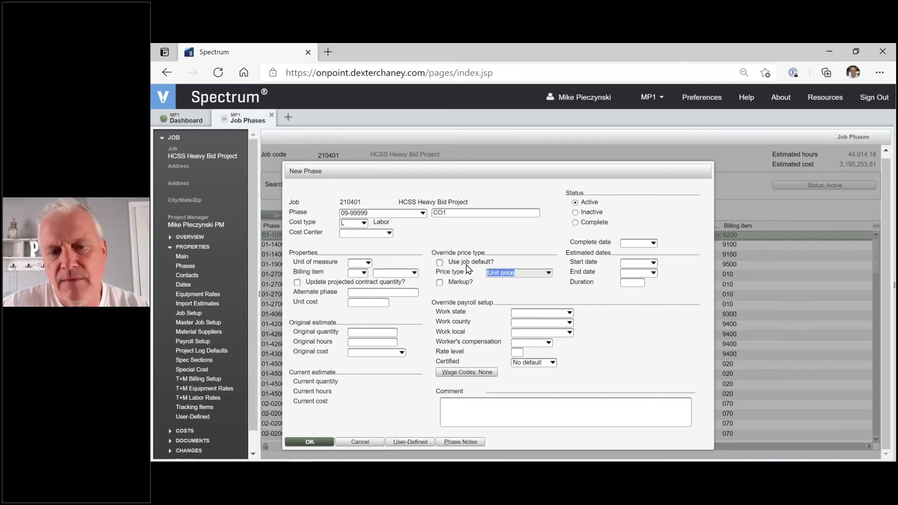
{"action": "left_click", "coordinate": [546, 274]}
{"action": "left_click", "coordinate": [523, 309]}
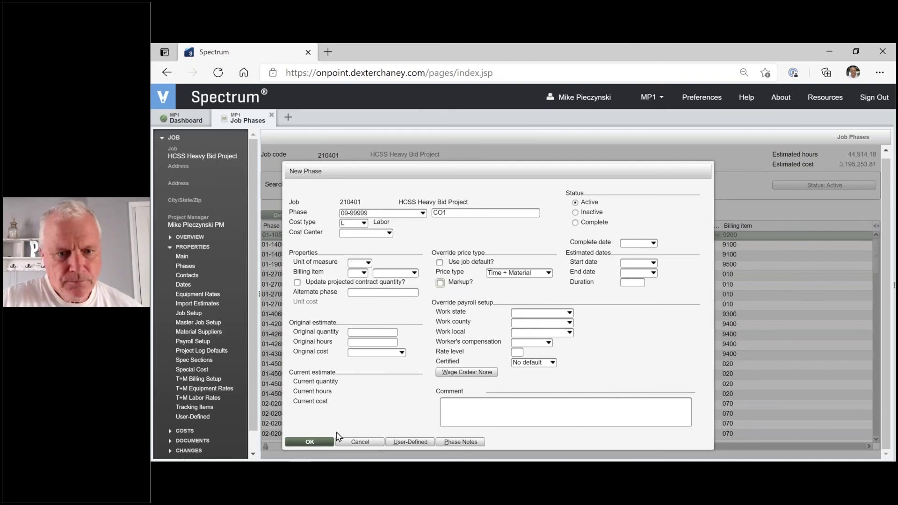
{"action": "left_click", "coordinate": [356, 443]}
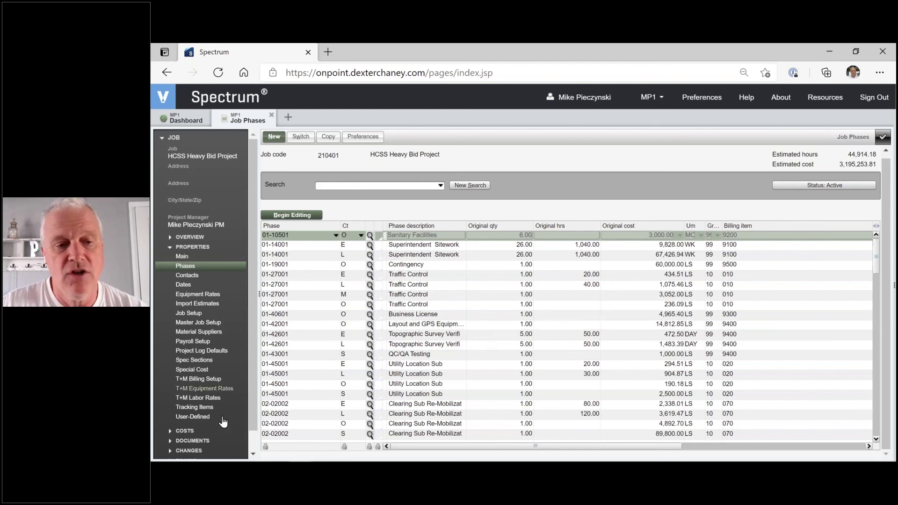
Add job 210401 to Time + Material billing with billing method Change request, save the setup, and close the job.
{"action": "left_click", "coordinate": [189, 381]}
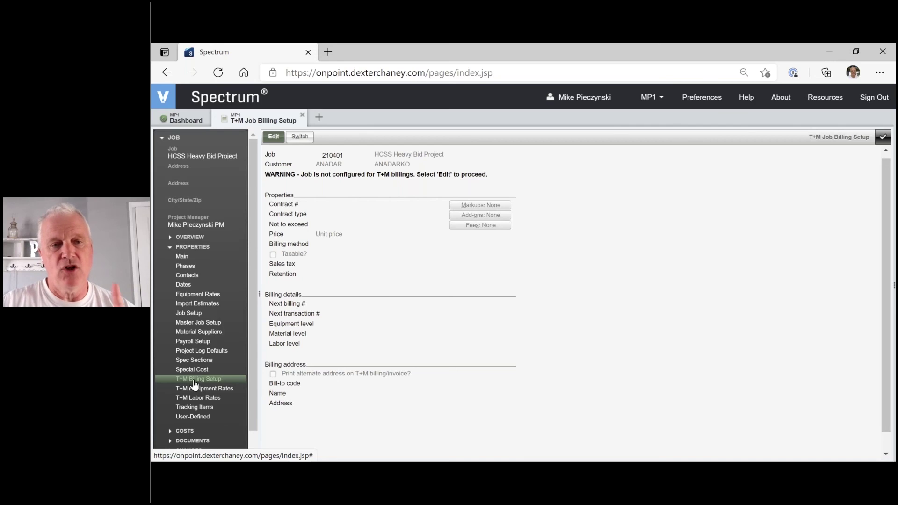
{"action": "left_click", "coordinate": [274, 138]}
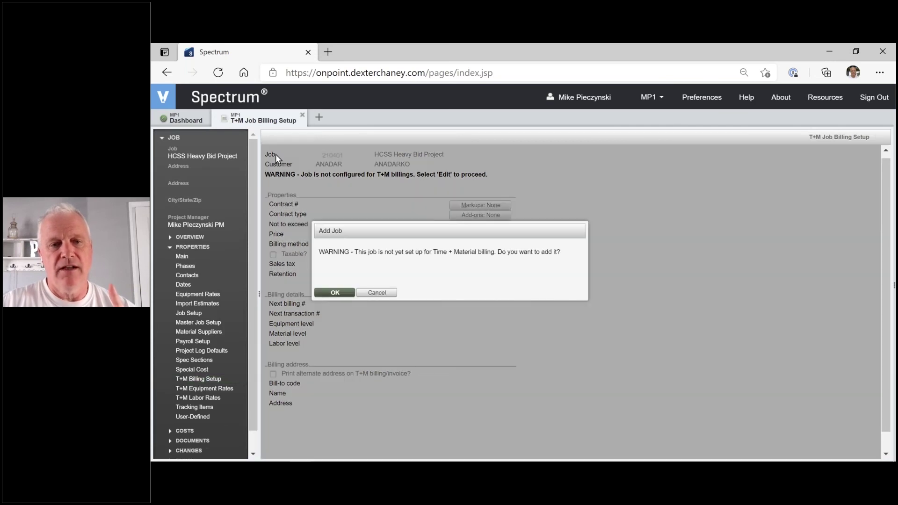
{"action": "left_click", "coordinate": [336, 291]}
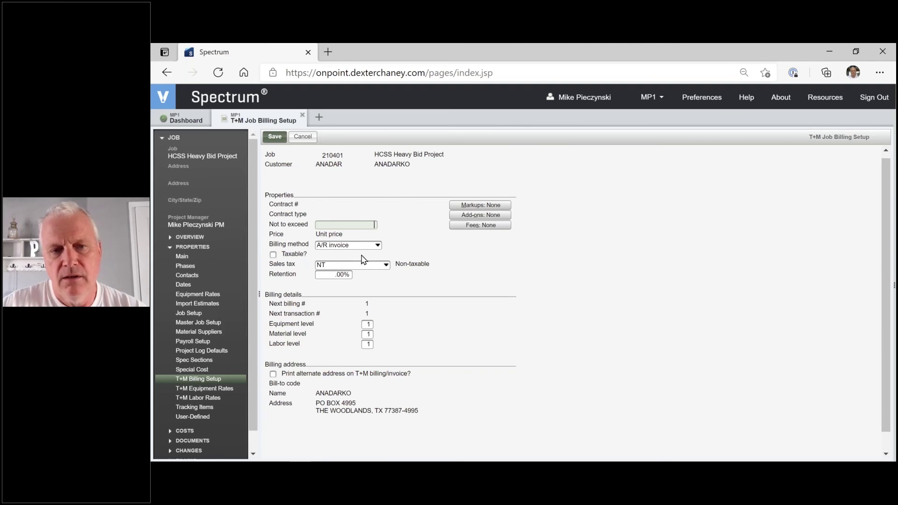
{"action": "left_click", "coordinate": [377, 246]}
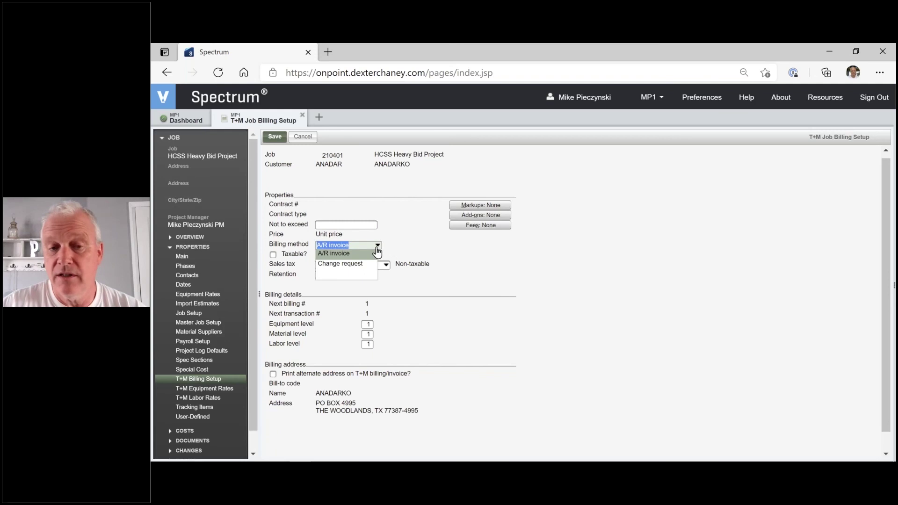
{"action": "left_click", "coordinate": [344, 263]}
{"action": "left_click", "coordinate": [519, 347]}
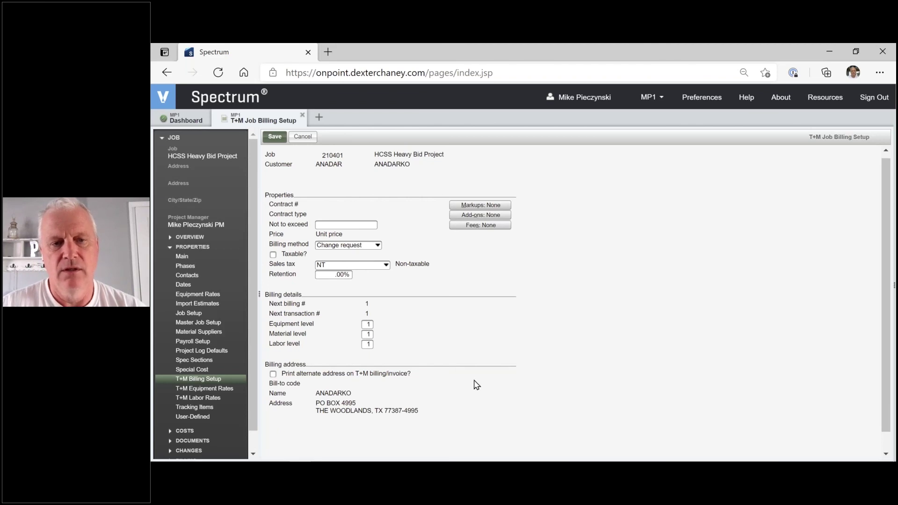
{"action": "left_click", "coordinate": [276, 139]}
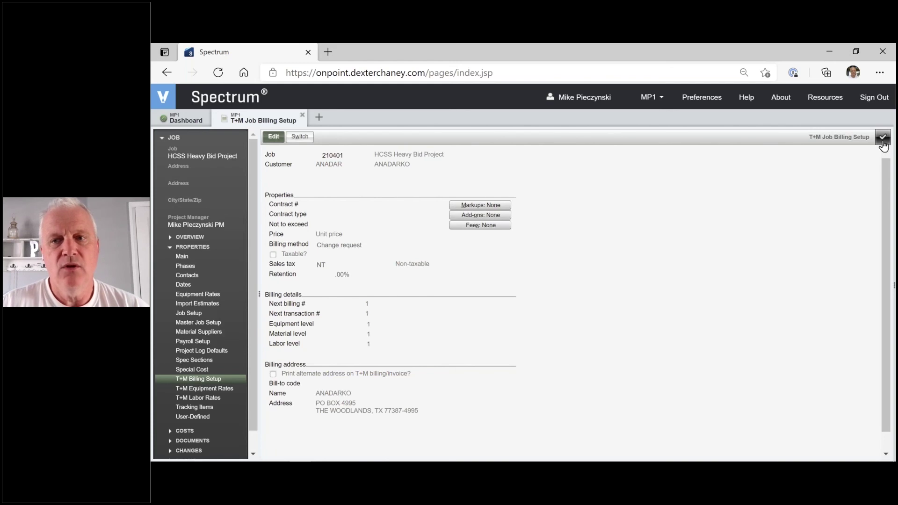
{"action": "left_click", "coordinate": [884, 140]}
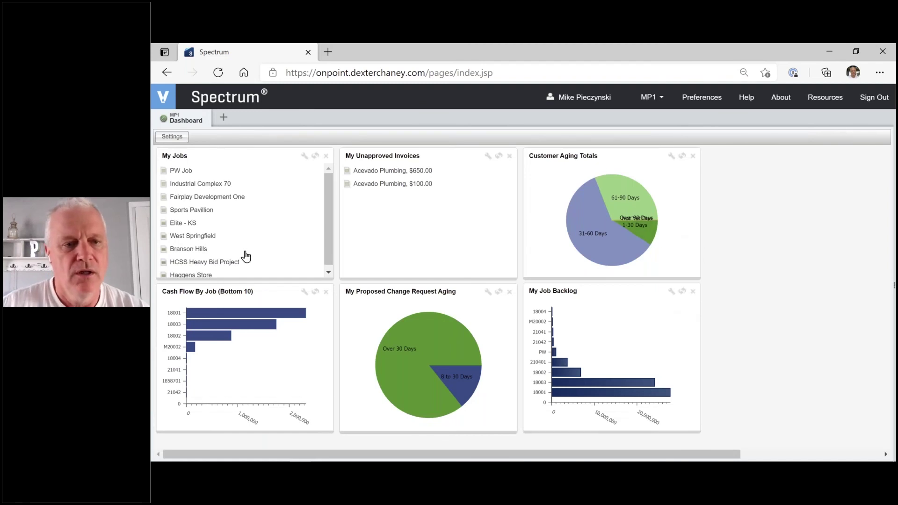
Review the job analysis of the Branson Hills job from the My Jobs list, and close it.
{"action": "scroll", "coordinate": [238, 250], "scroll_direction": "down", "scroll_amount": 1}
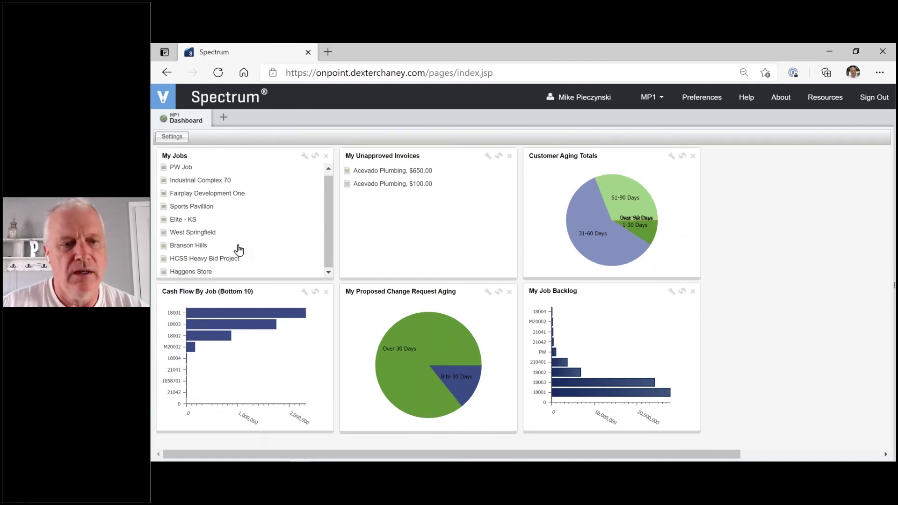
{"action": "left_click", "coordinate": [326, 263]}
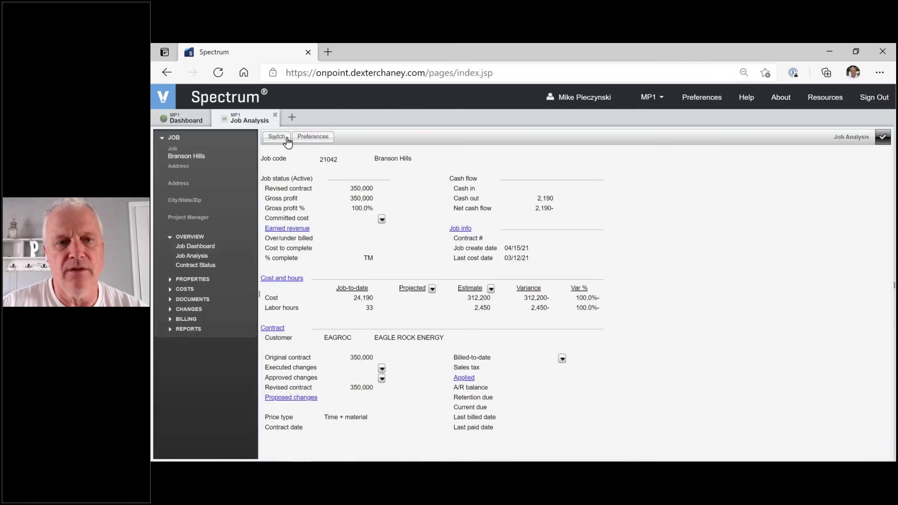
{"action": "key", "text": "Escape"}
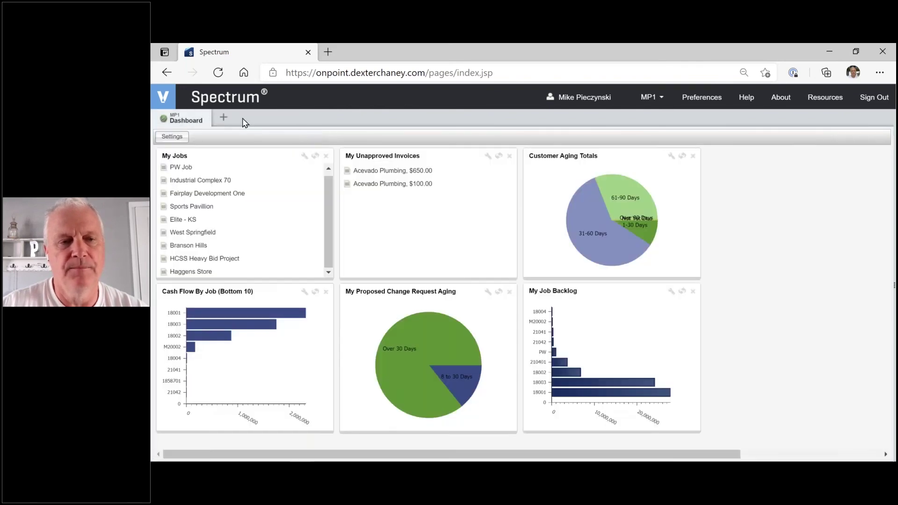
Open the Update T+M Billings data entry function of the Time + Material module.
{"action": "left_click", "coordinate": [223, 118]}
{"action": "scroll", "coordinate": [214, 382], "scroll_direction": "down", "scroll_amount": 1}
{"action": "scroll", "coordinate": [215, 383], "scroll_direction": "down", "scroll_amount": 1}
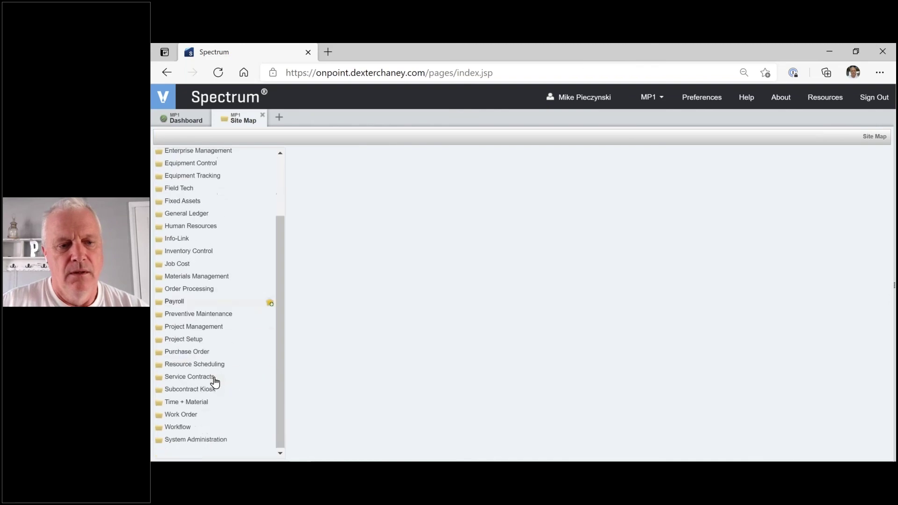
{"action": "left_click", "coordinate": [191, 403]}
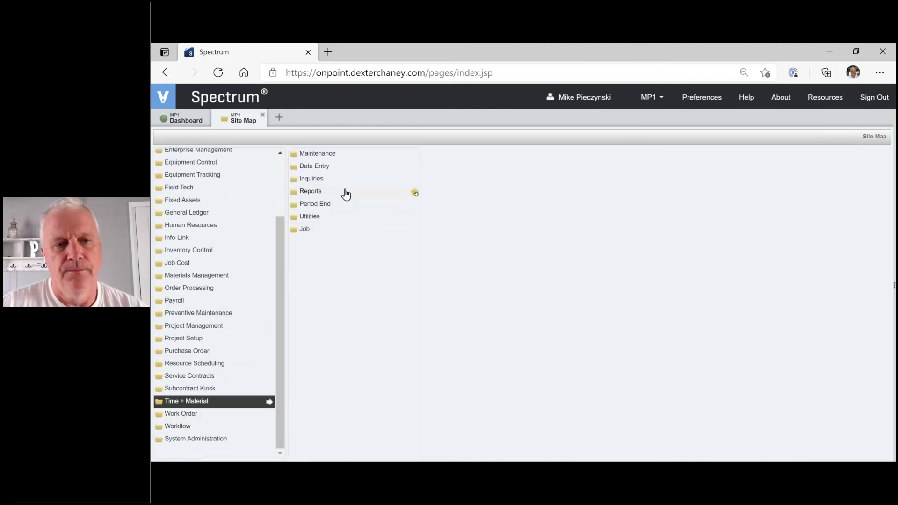
{"action": "left_click", "coordinate": [322, 167]}
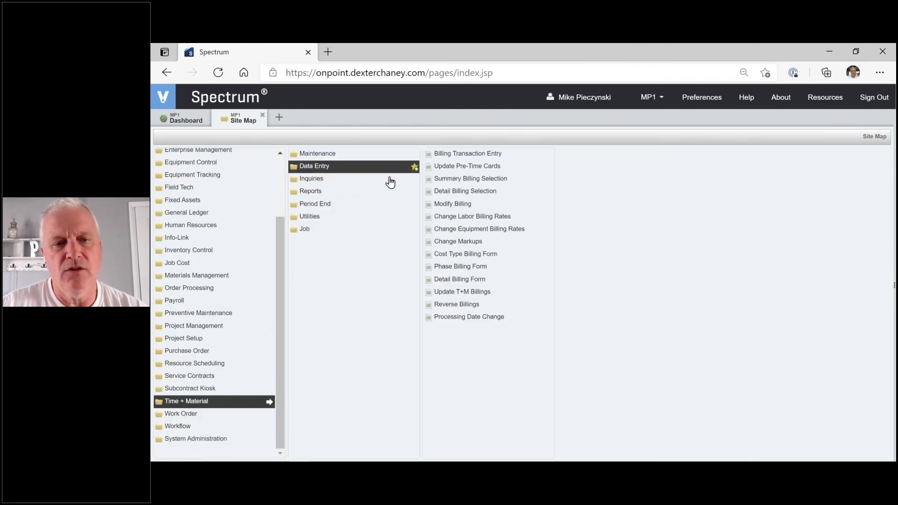
{"action": "left_click", "coordinate": [454, 293]}
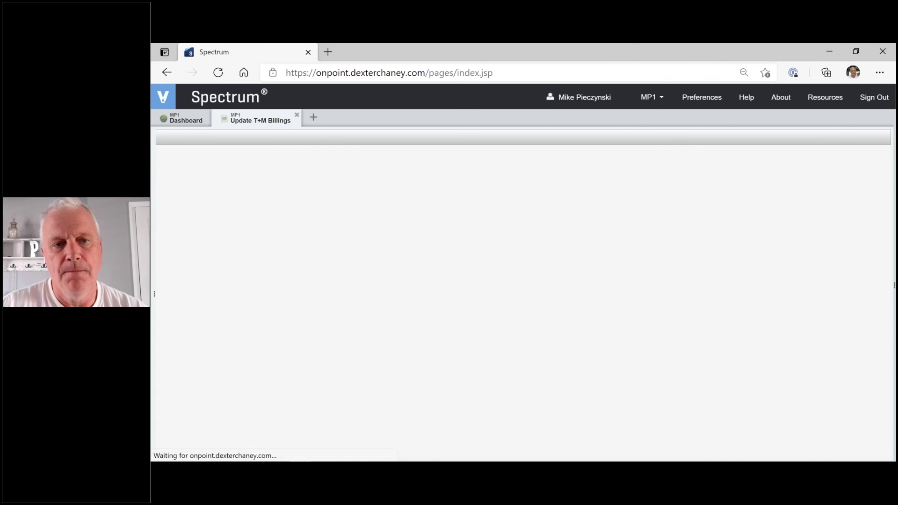
Build the list of billings to update for job 21042, review its invoice and change request fields, and cancel the update.
{"action": "type", "text": "21042"}
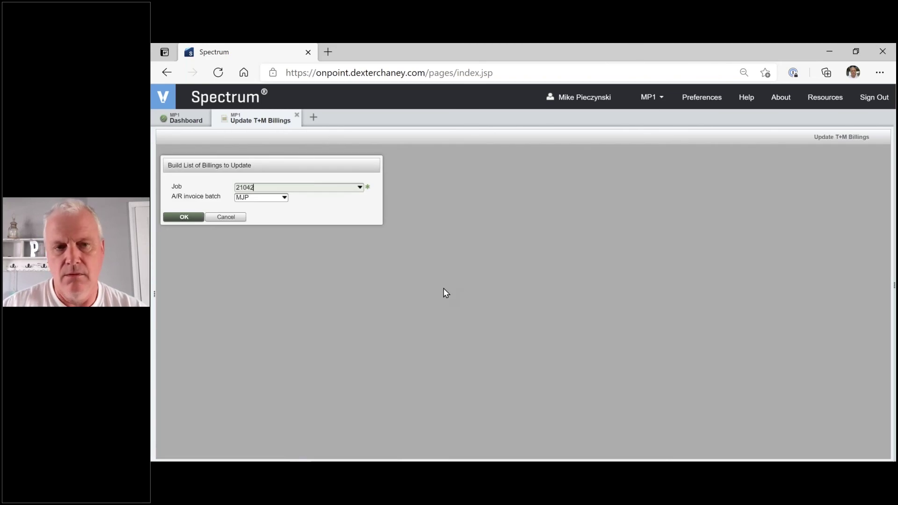
{"action": "key", "text": "Tab"}
{"action": "left_click", "coordinate": [189, 218]}
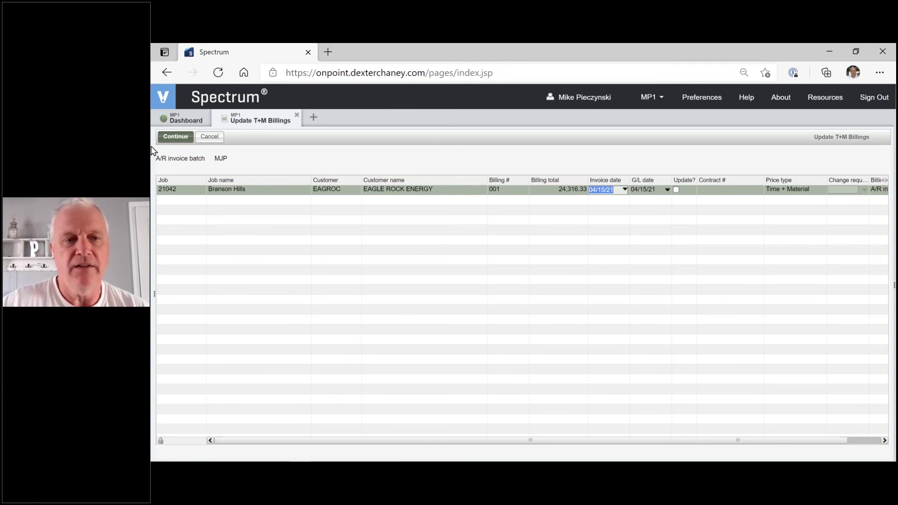
{"action": "left_click", "coordinate": [210, 137]}
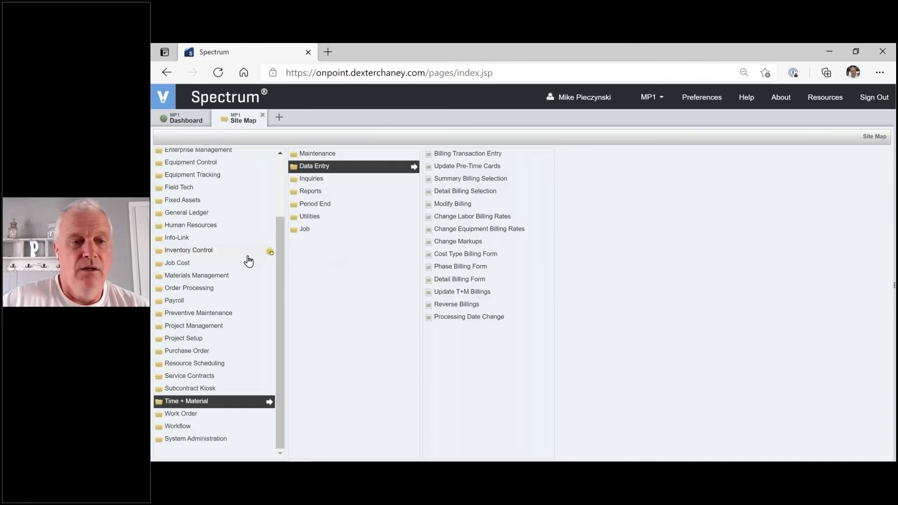
Switch to the slide presentation and advance from the Questions slide to the Resources slide.
{"action": "scroll", "coordinate": [249, 258], "scroll_direction": "up", "scroll_amount": 2}
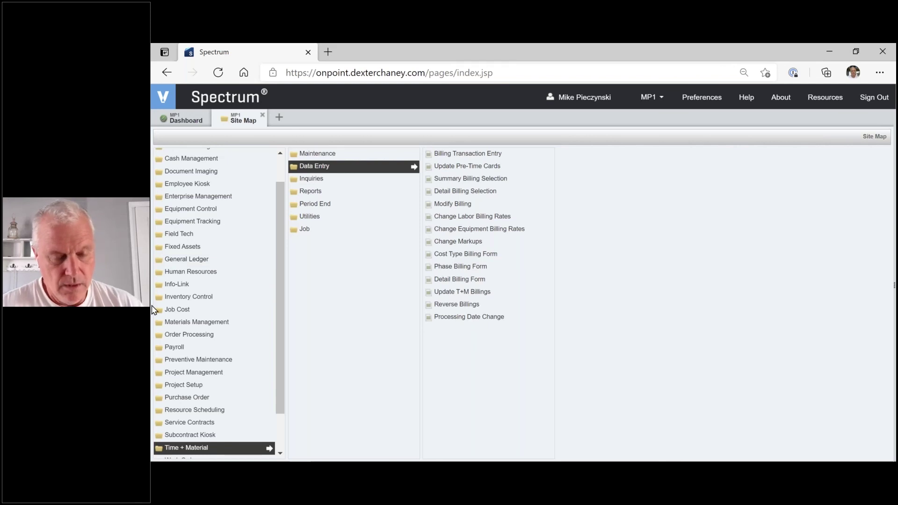
{"action": "key", "text": "alt+Tab"}
{"action": "key", "text": "alt+Tab"}
{"action": "key", "text": "alt+Tab"}
{"action": "key", "text": "alt+Tab"}
{"action": "key", "text": "alt+Tab"}
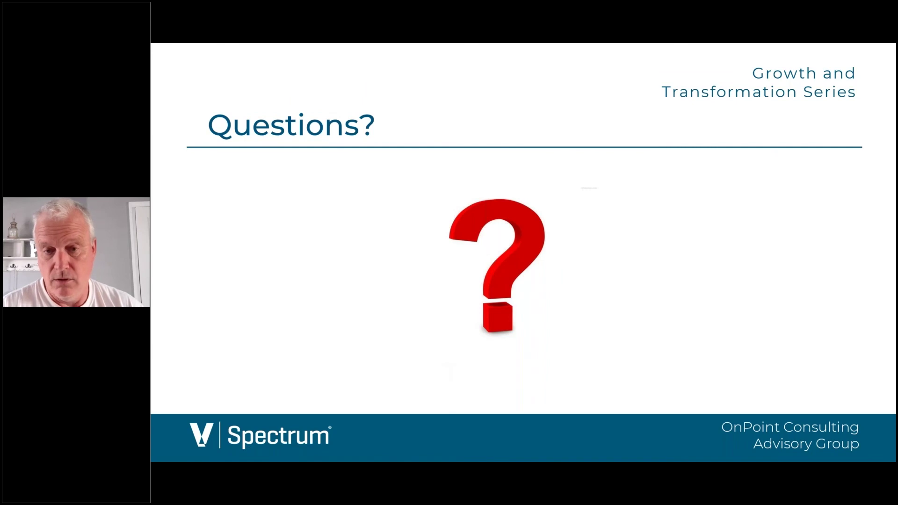
{"action": "key", "text": "Right"}
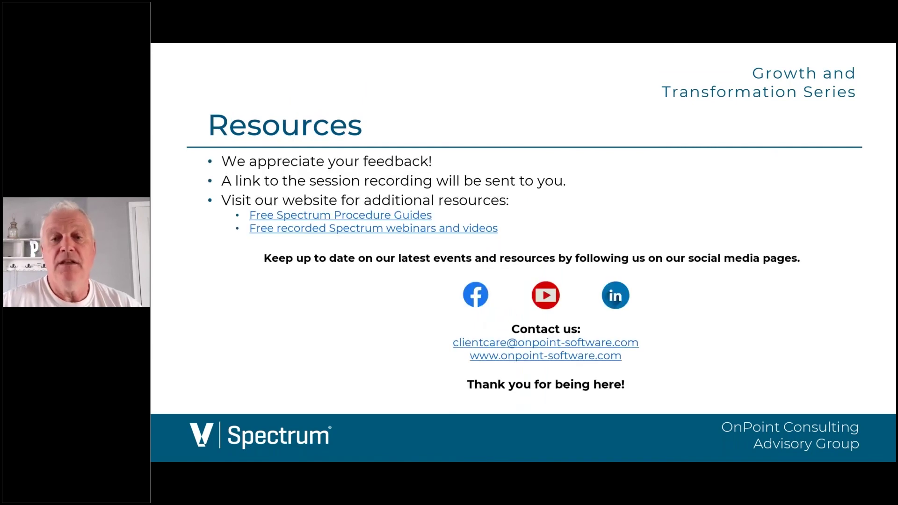